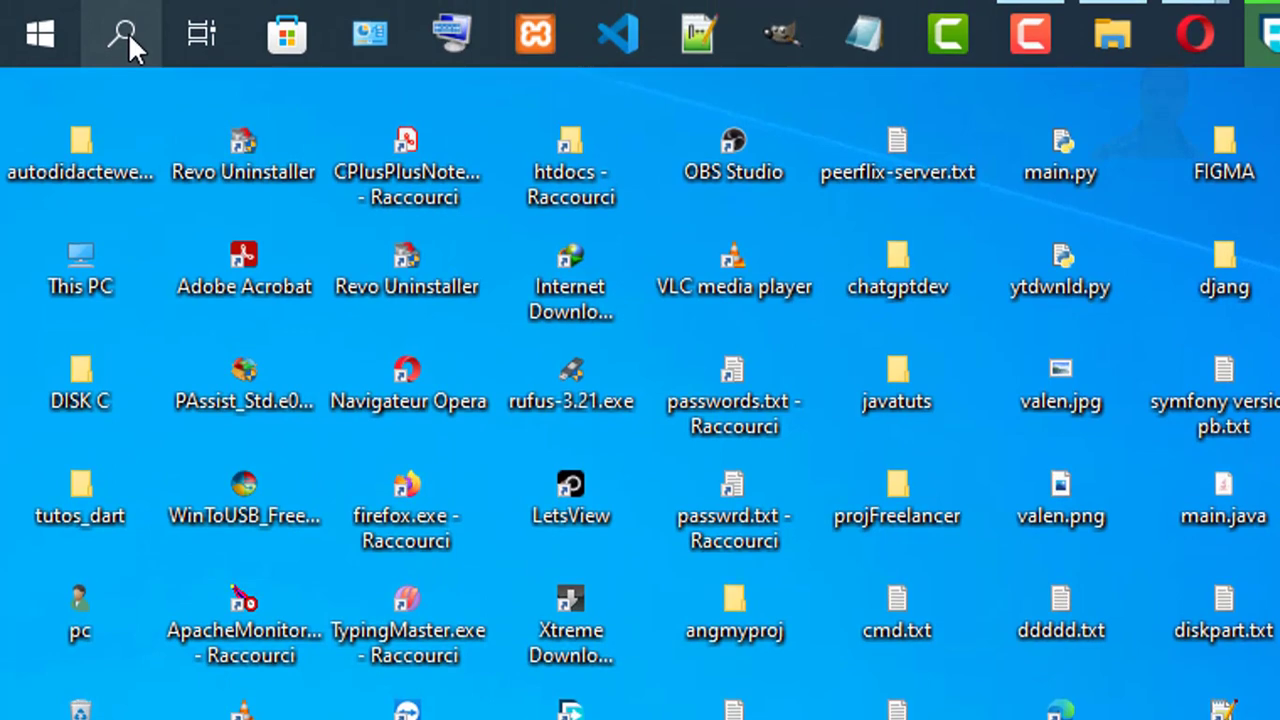
# Step: Search Windows for "gpedit" and open the Edit group policy result
pyautogui.click(128, 32)
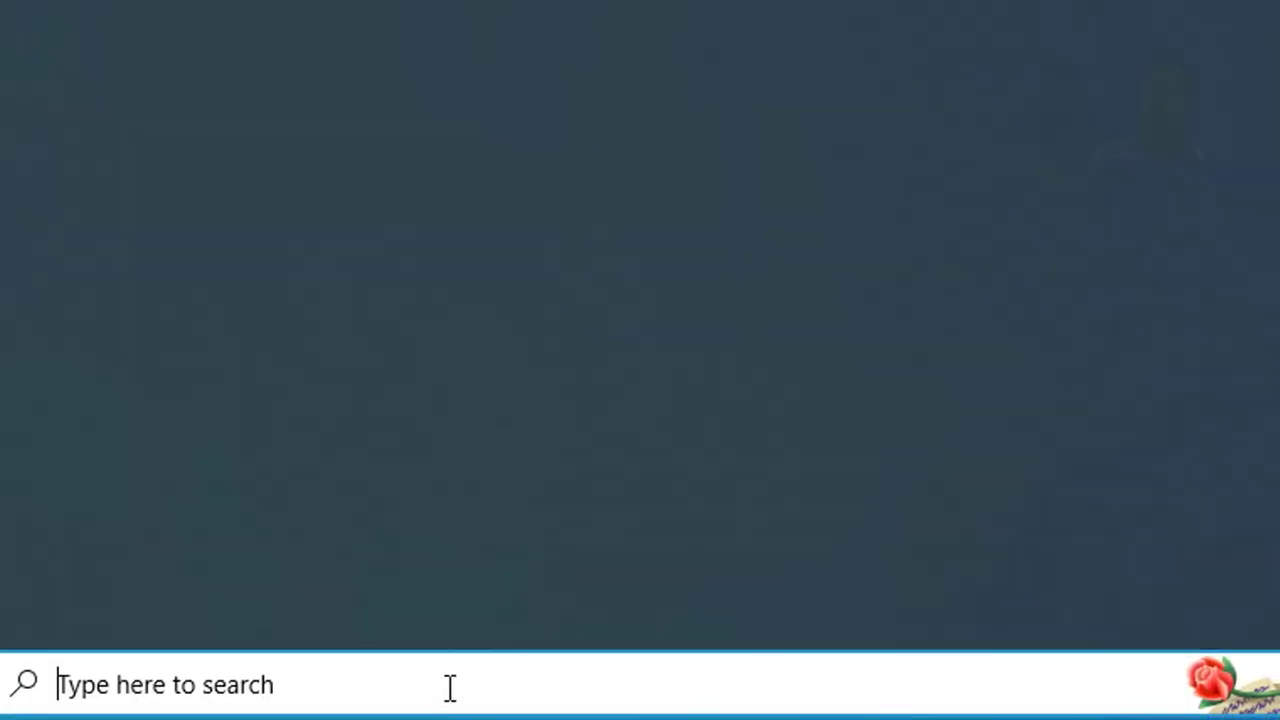
pyautogui.write('gped')
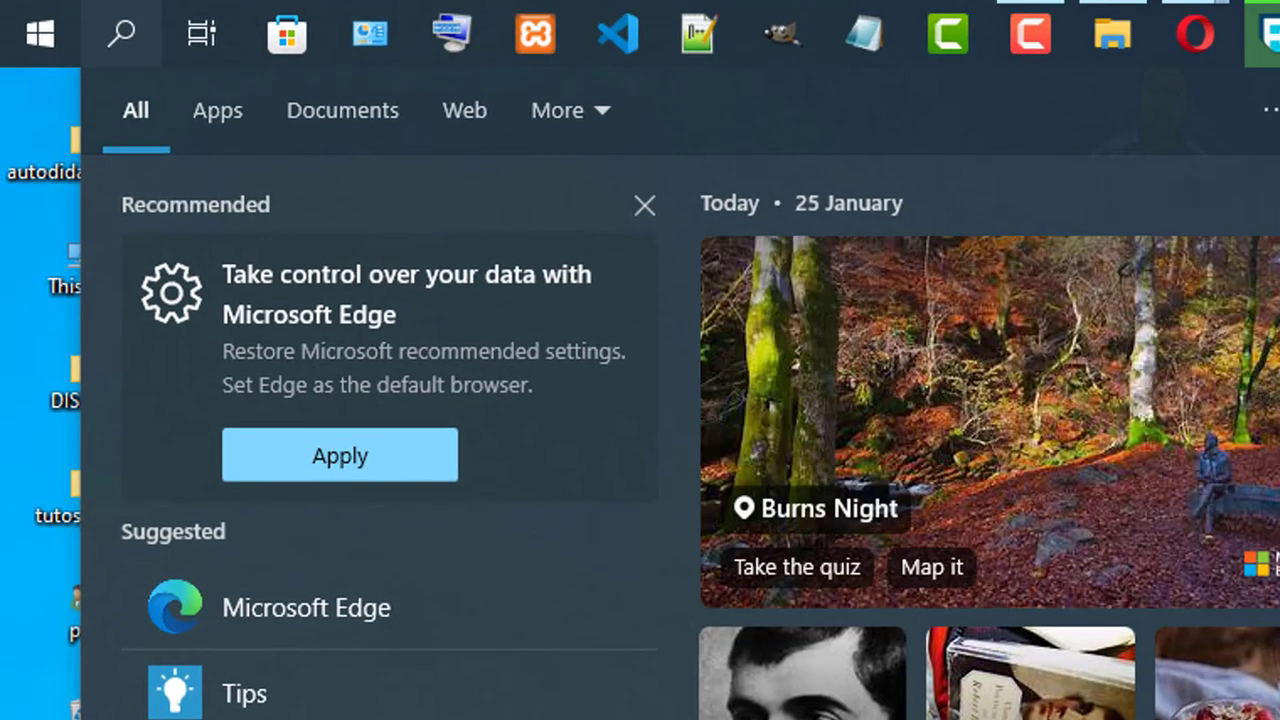
pyautogui.write('it')
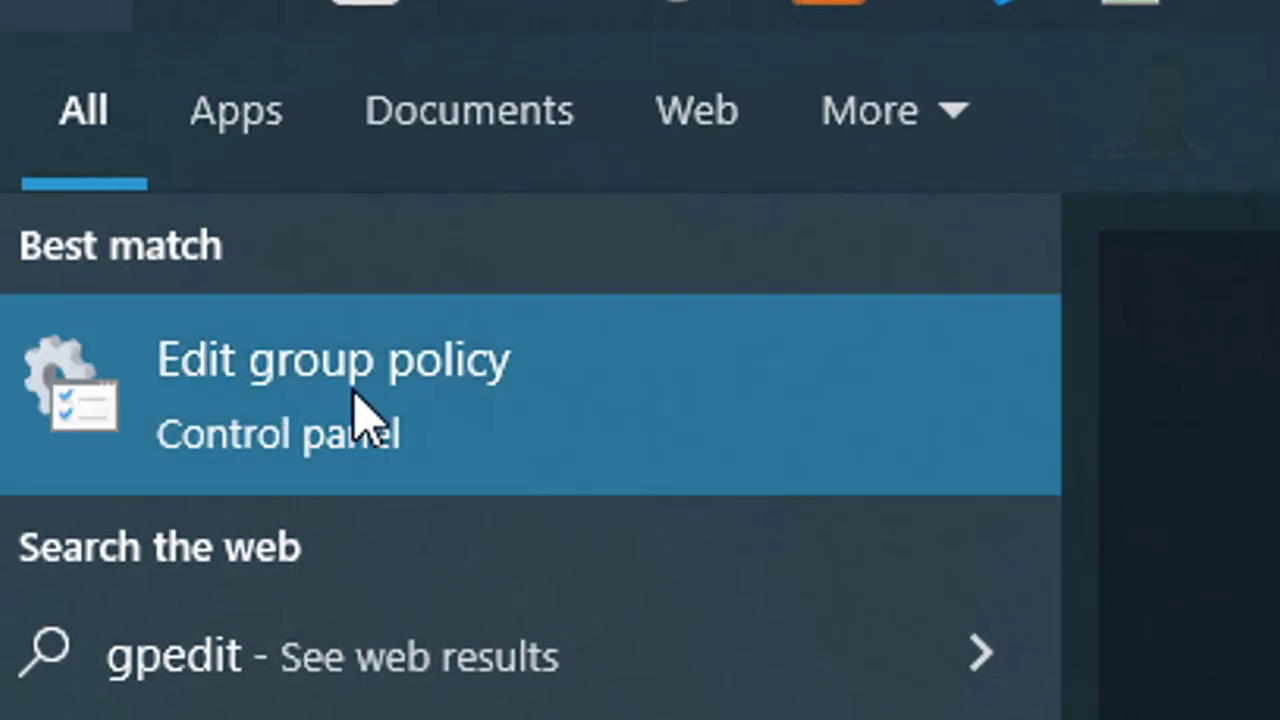
pyautogui.click(360, 410)
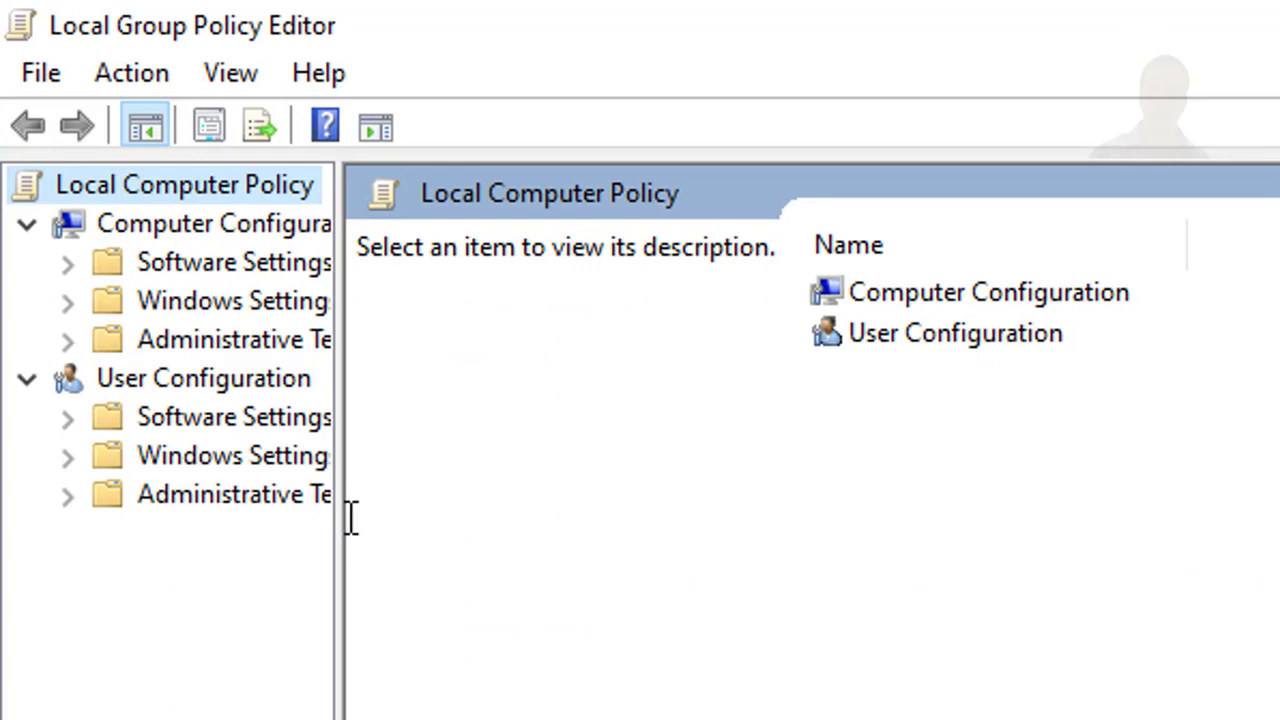
# Step: Widen the policy tree and open the Windows Update folder under Computer Configuration, Administrative Templates, Windows Components
pyautogui.moveTo(338, 518); pyautogui.dragTo(568, 502)
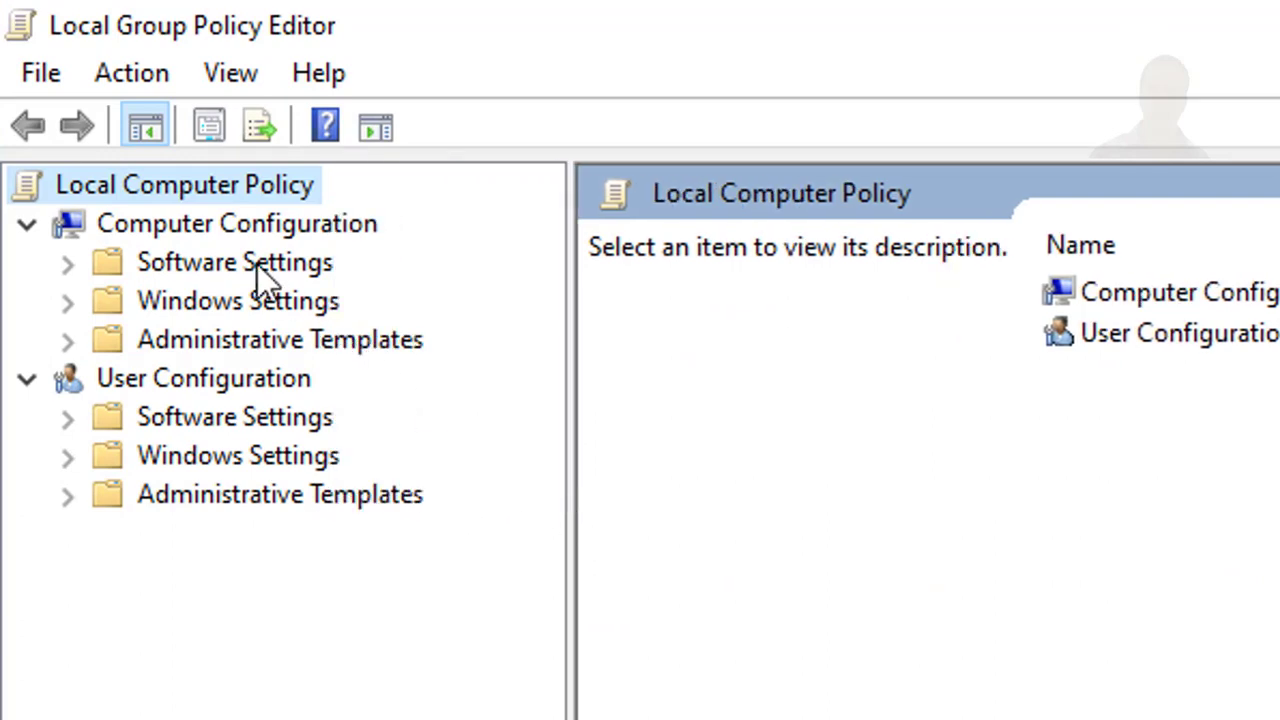
pyautogui.click(178, 237)
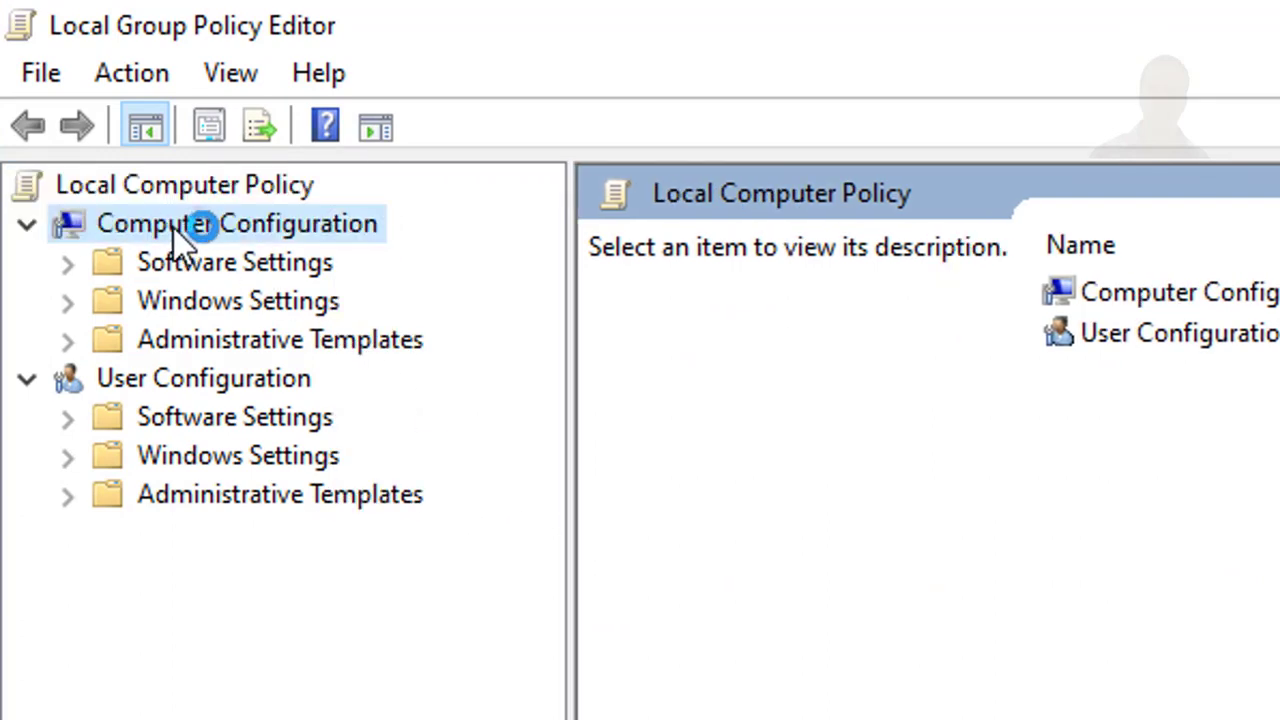
pyautogui.click(229, 350)
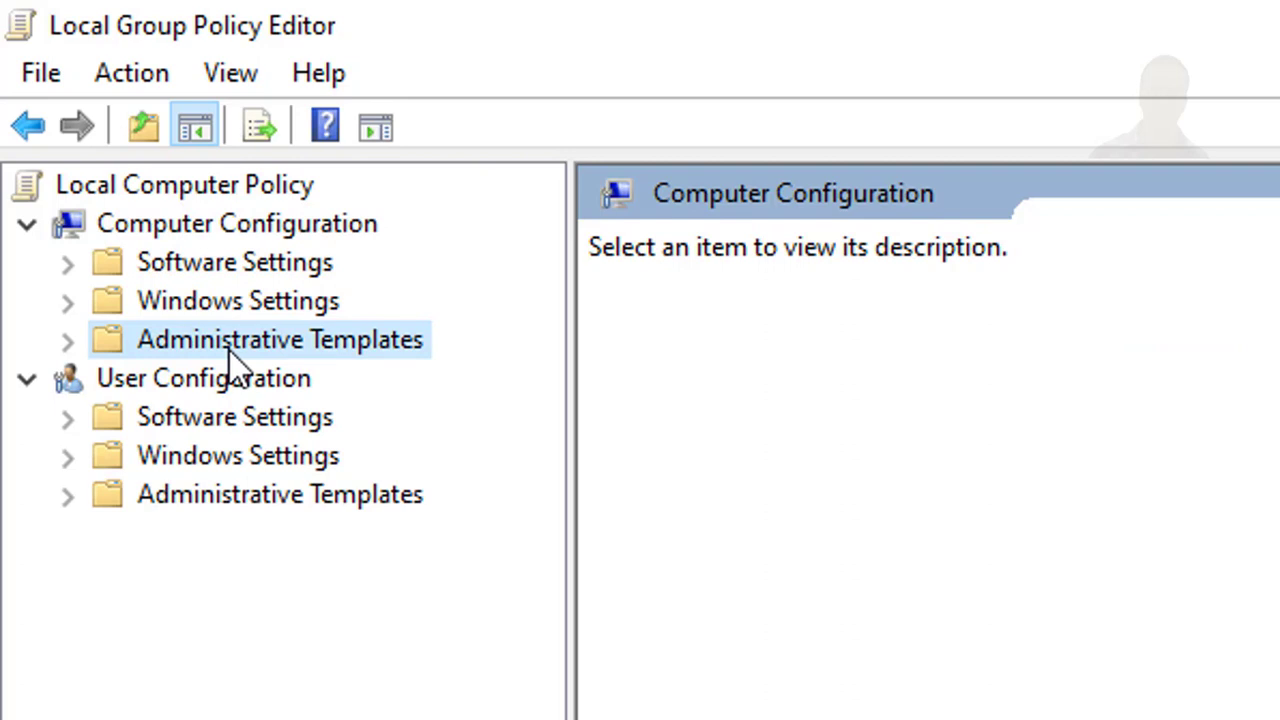
pyautogui.click(69, 343)
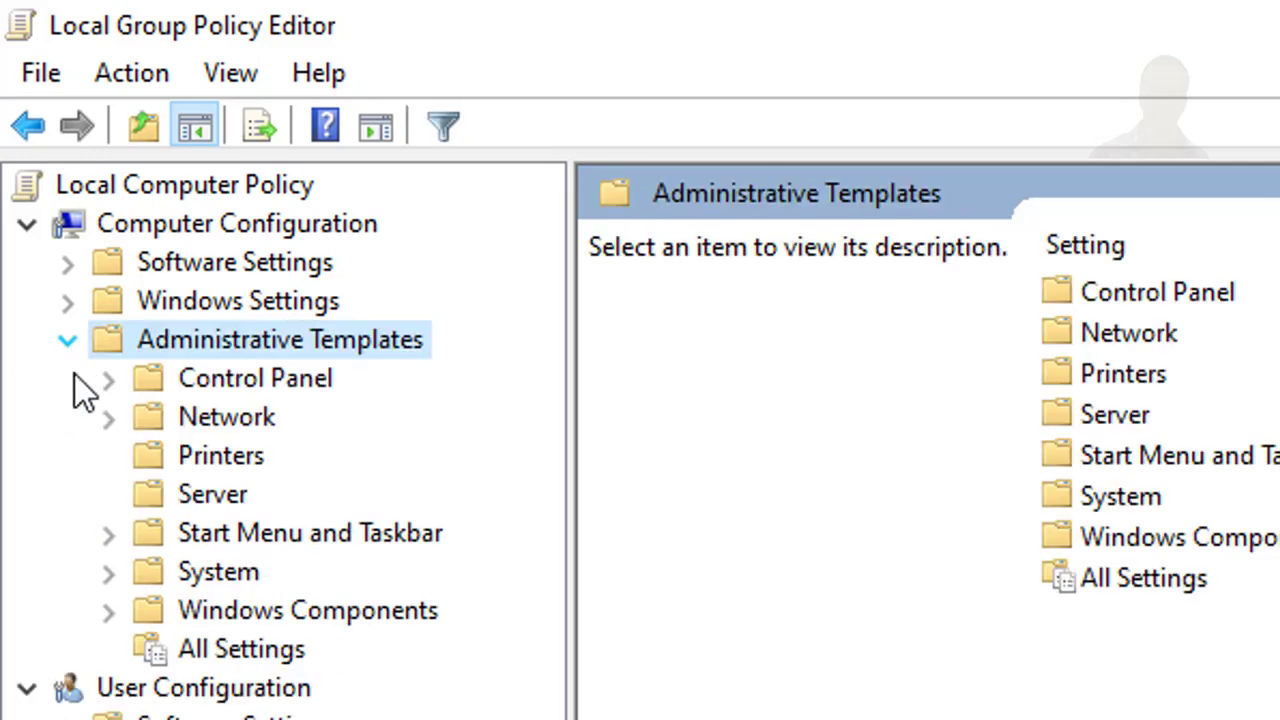
pyautogui.click(109, 612)
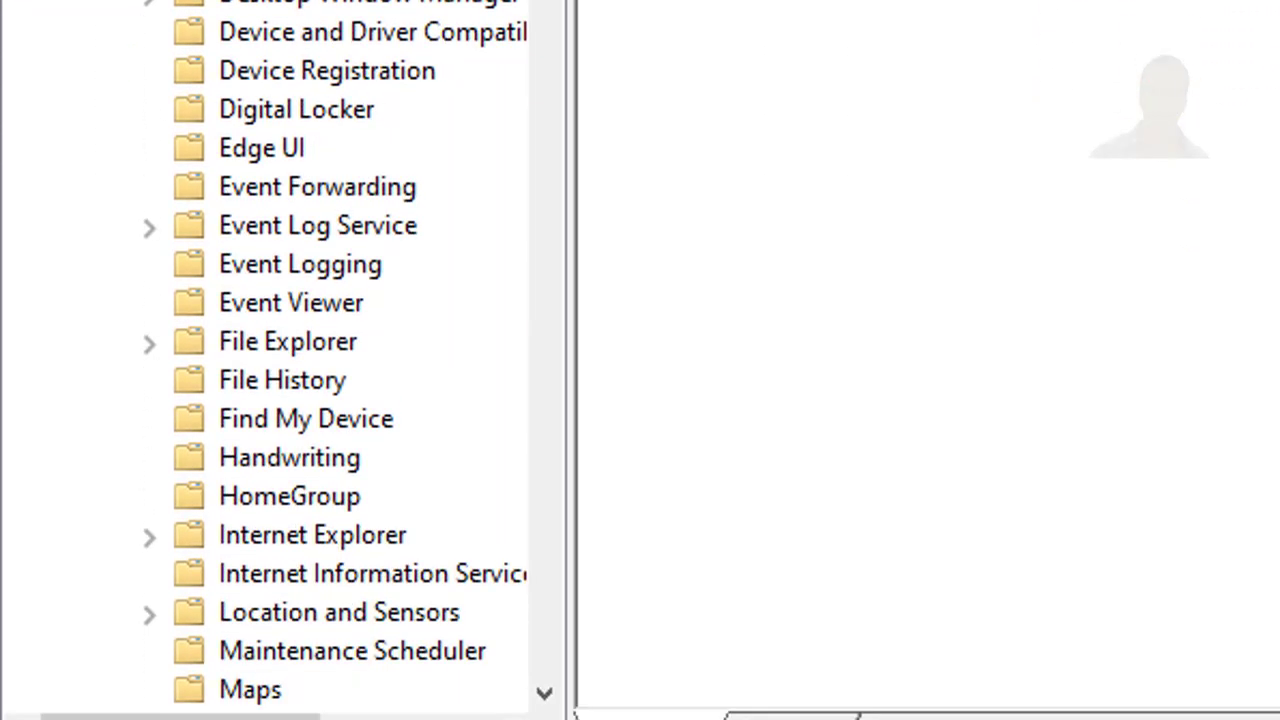
pyautogui.moveTo(552, 2); pyautogui.dragTo(592, 657)
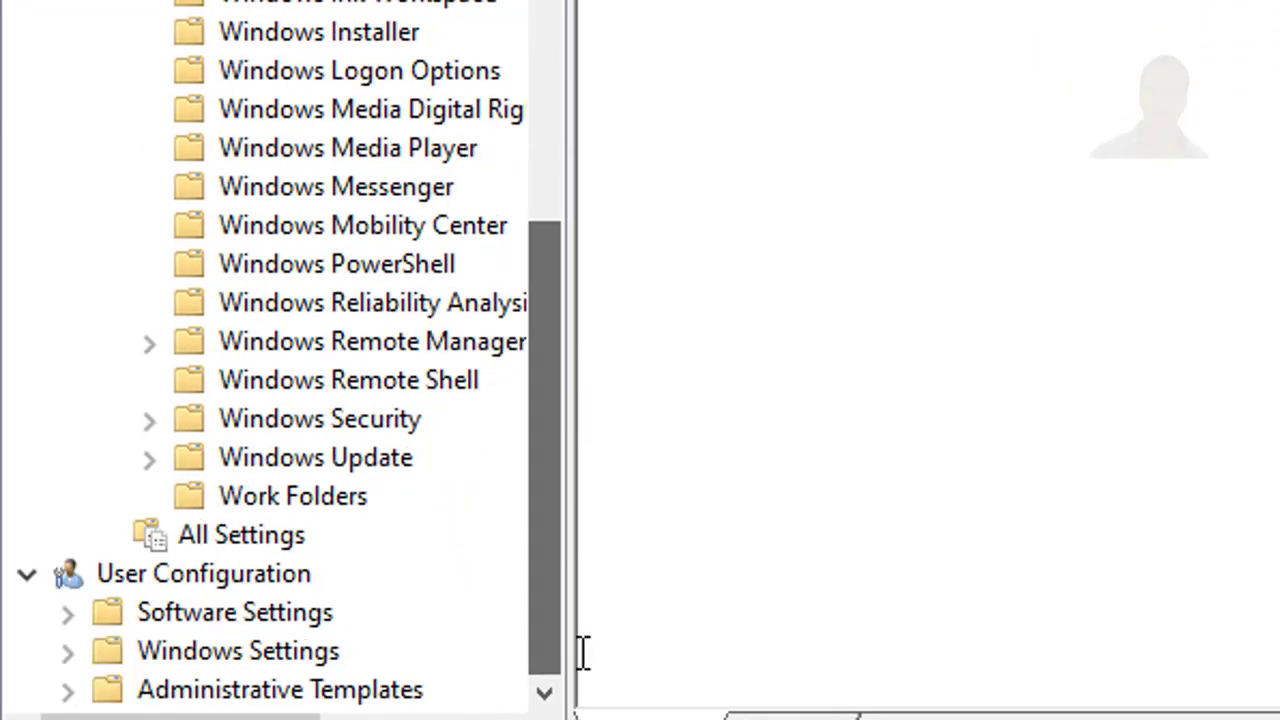
pyautogui.click(328, 462)
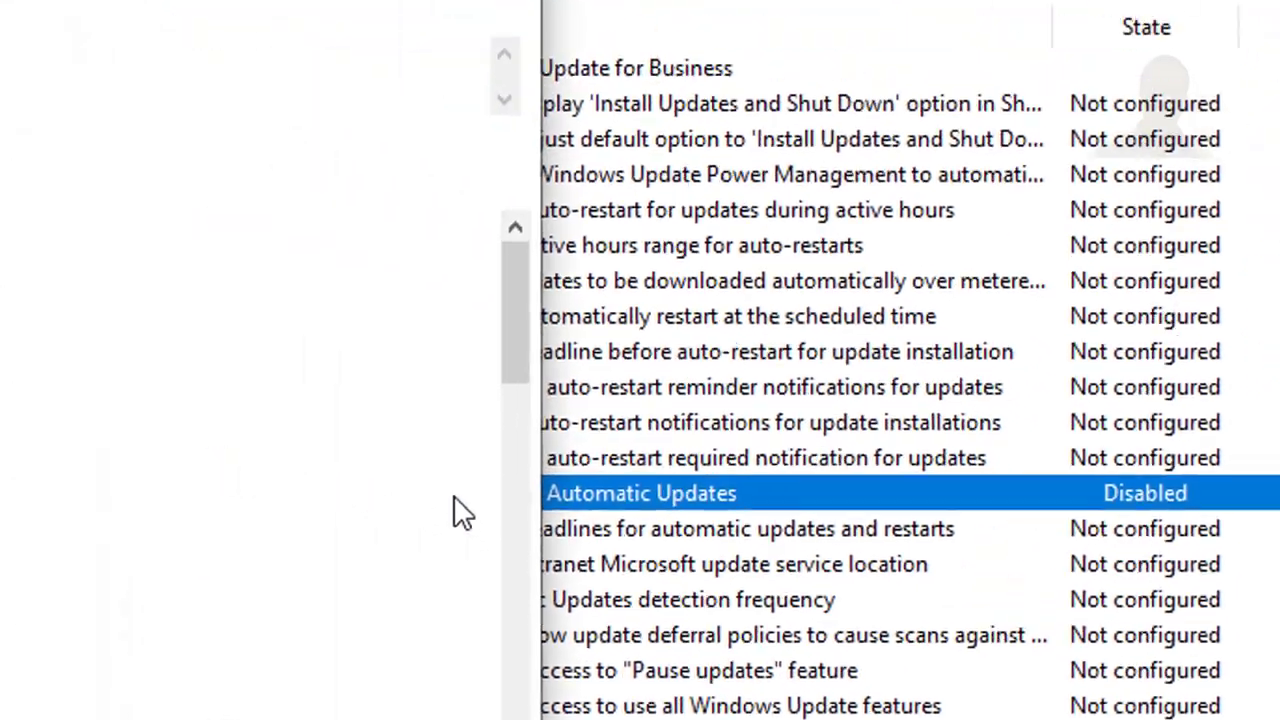
# Step: Set the Configure Automatic Updates policy to Enabled, then apply and close it
pyautogui.doubleClick(112, 430)
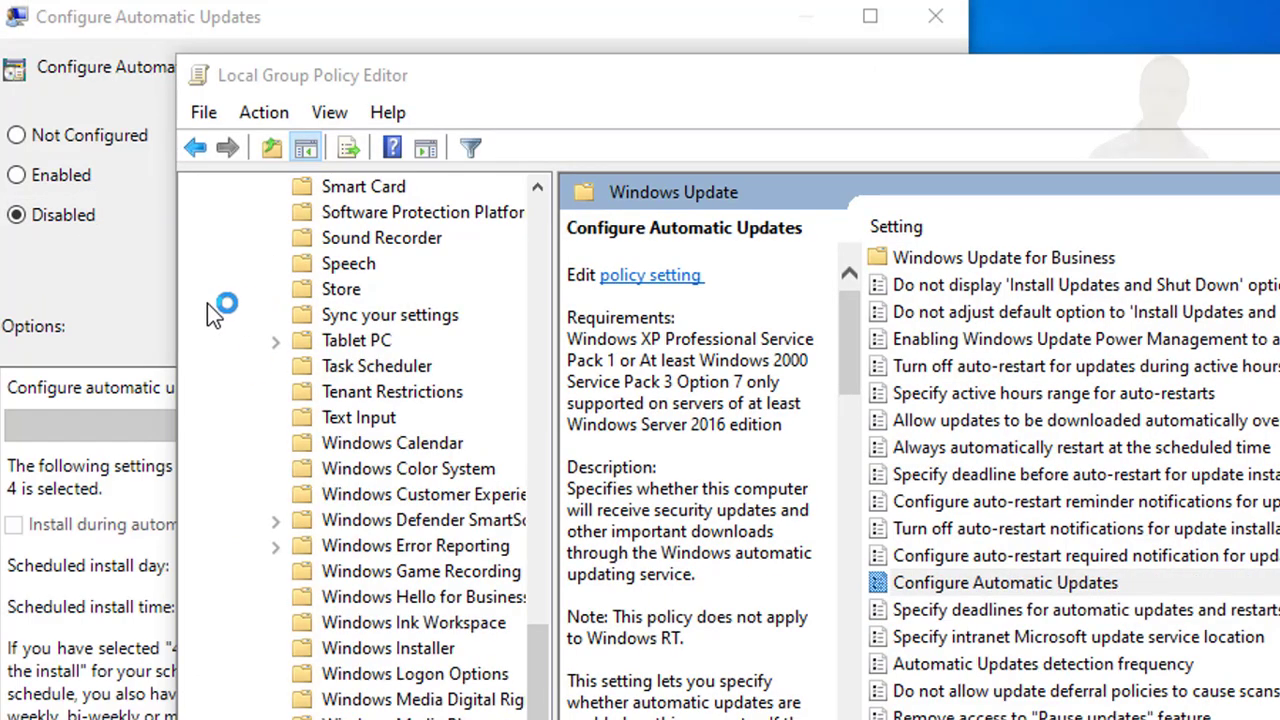
pyautogui.click(149, 310)
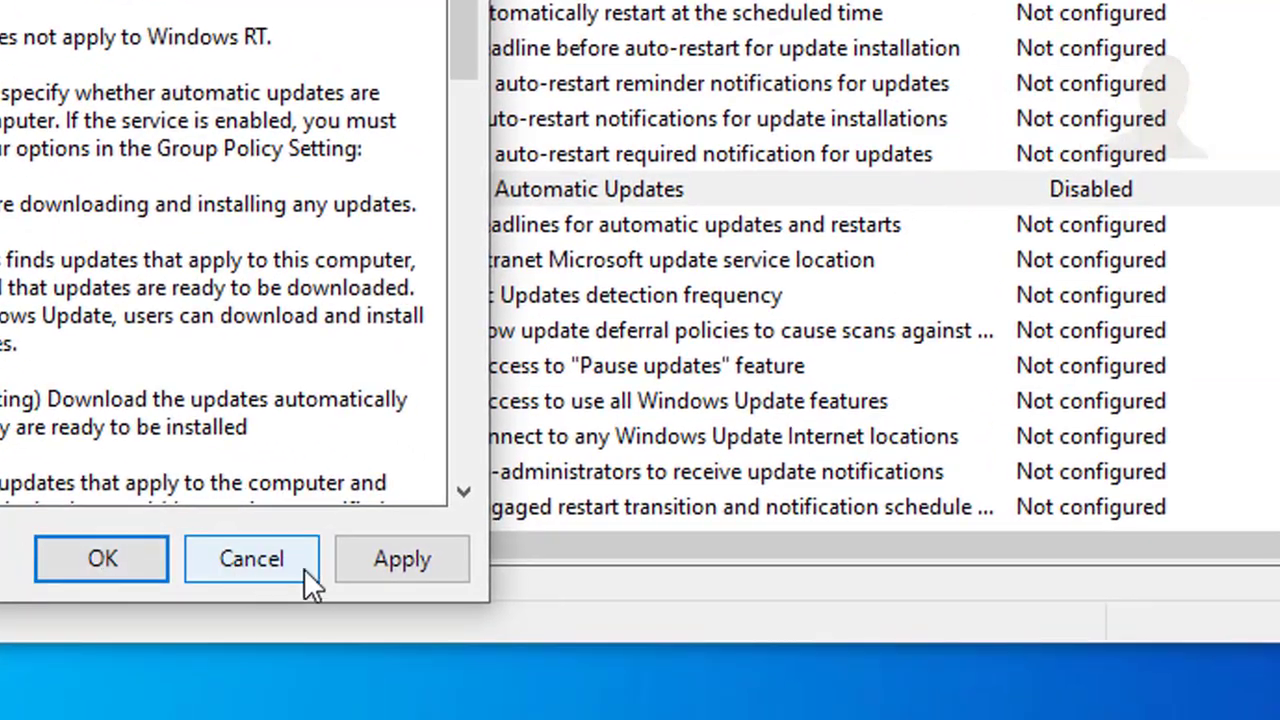
pyautogui.click(369, 568)
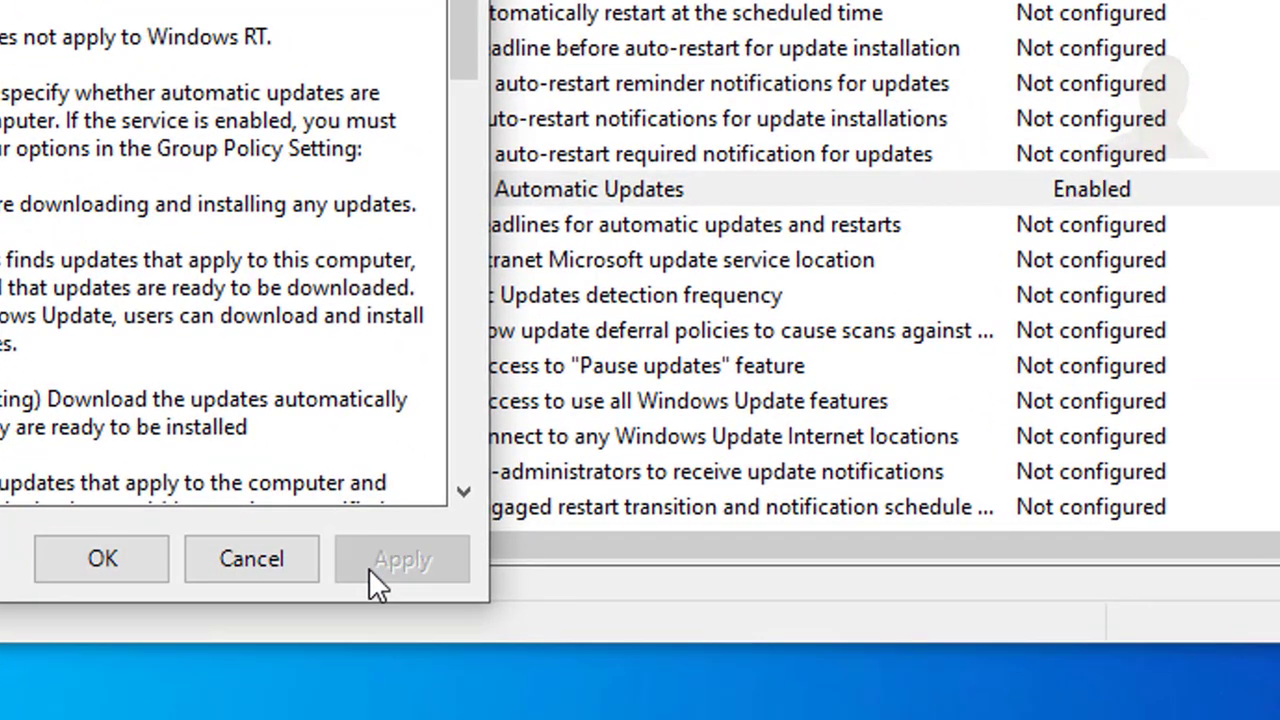
pyautogui.click(144, 562)
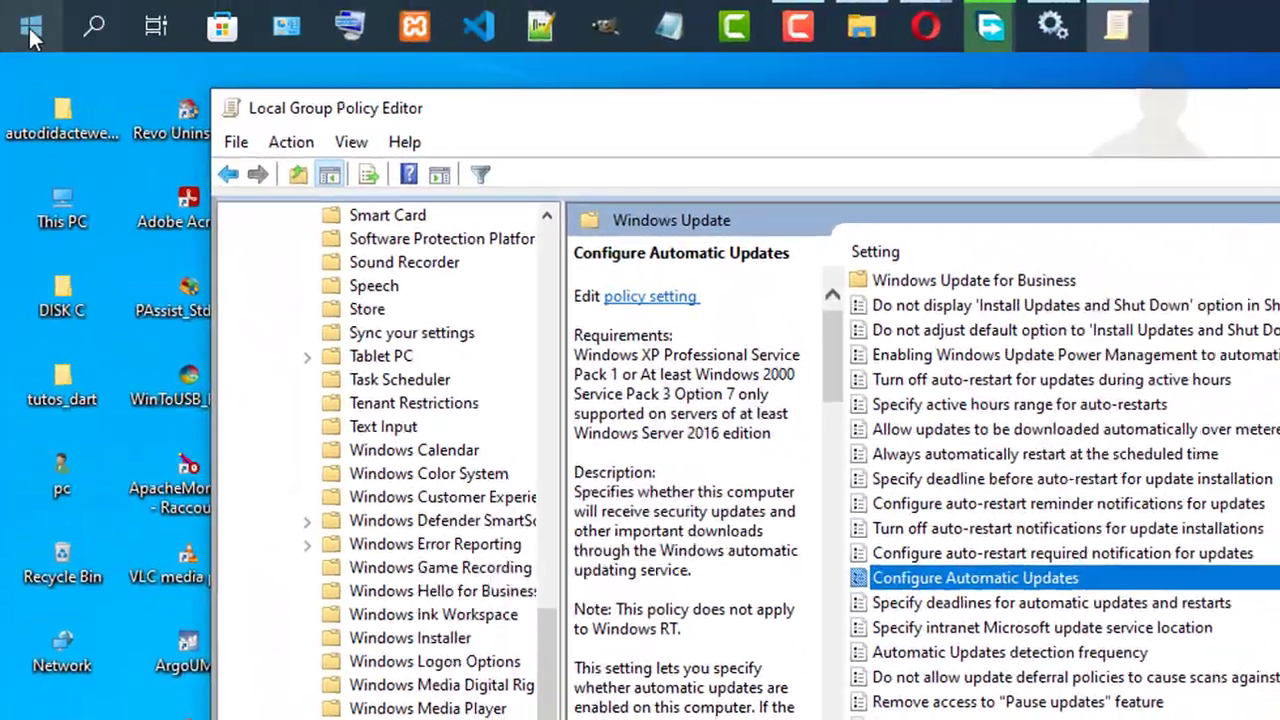
# Step: Check the Windows Update page under Update & Security in the Windows Settings app, and minimise its window
pyautogui.click(30, 36)
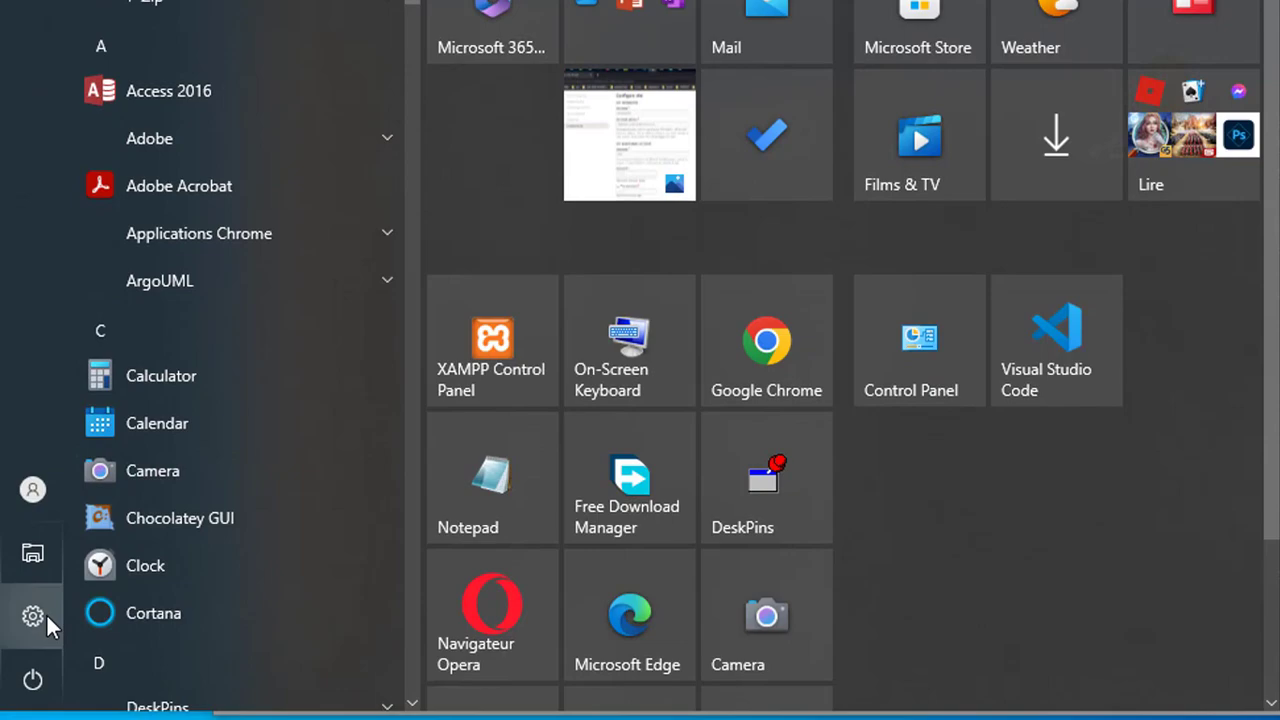
pyautogui.moveTo(46, 617)
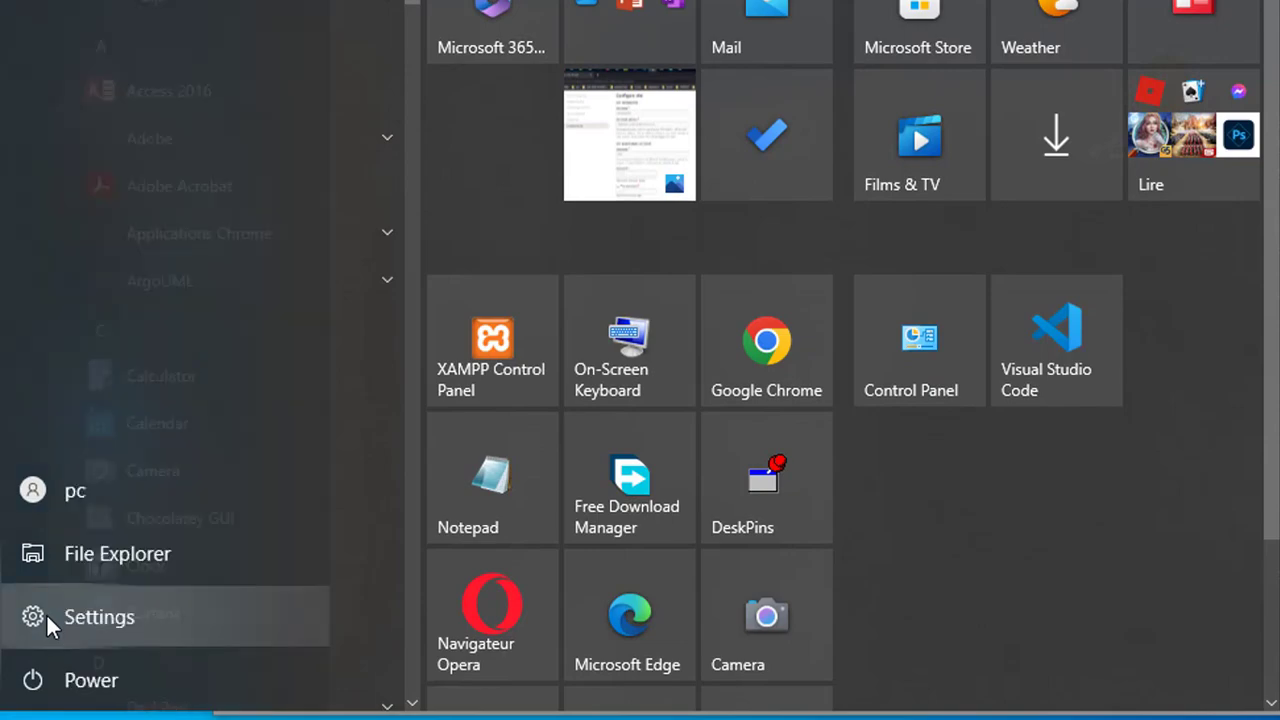
pyautogui.click(46, 617)
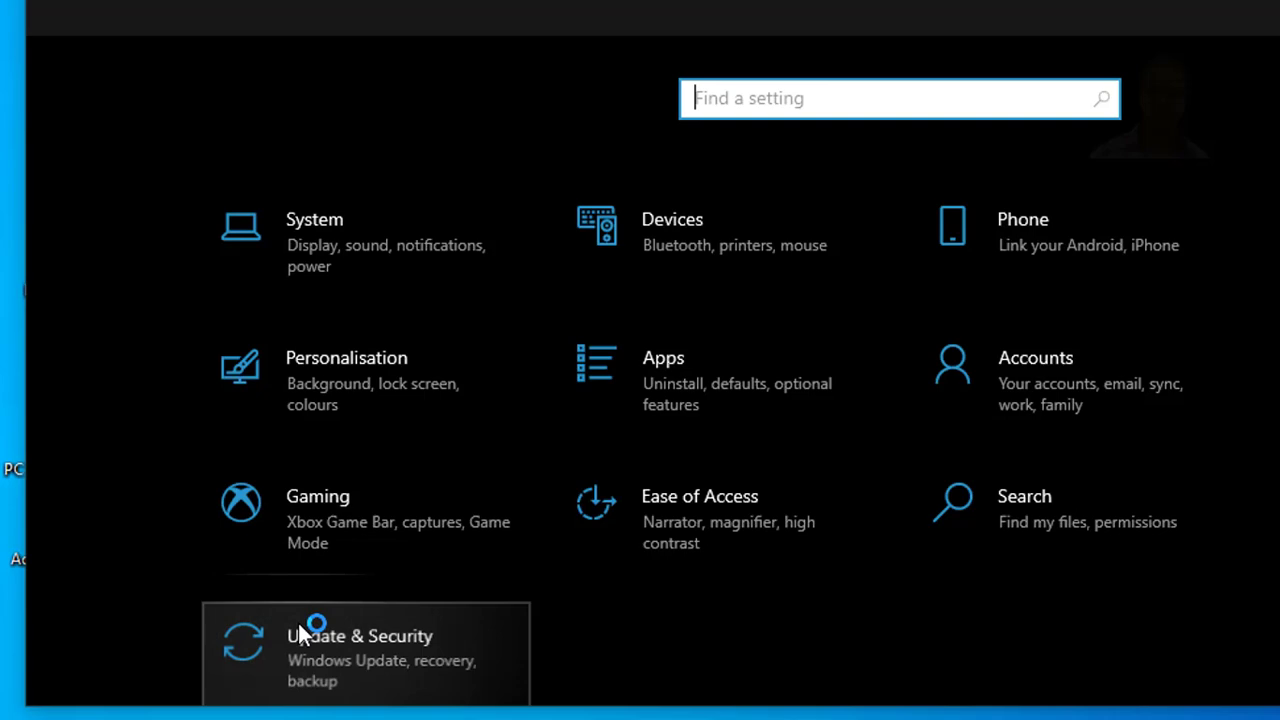
pyautogui.click(303, 635)
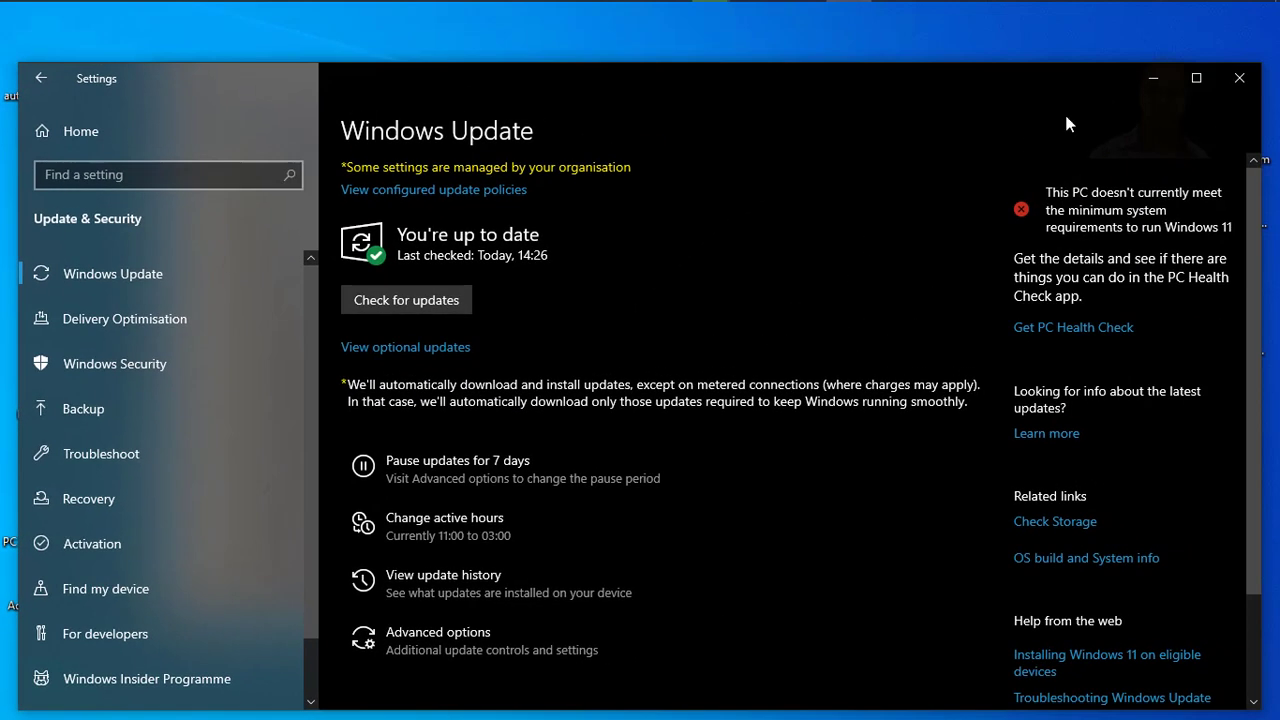
pyautogui.click(1154, 80)
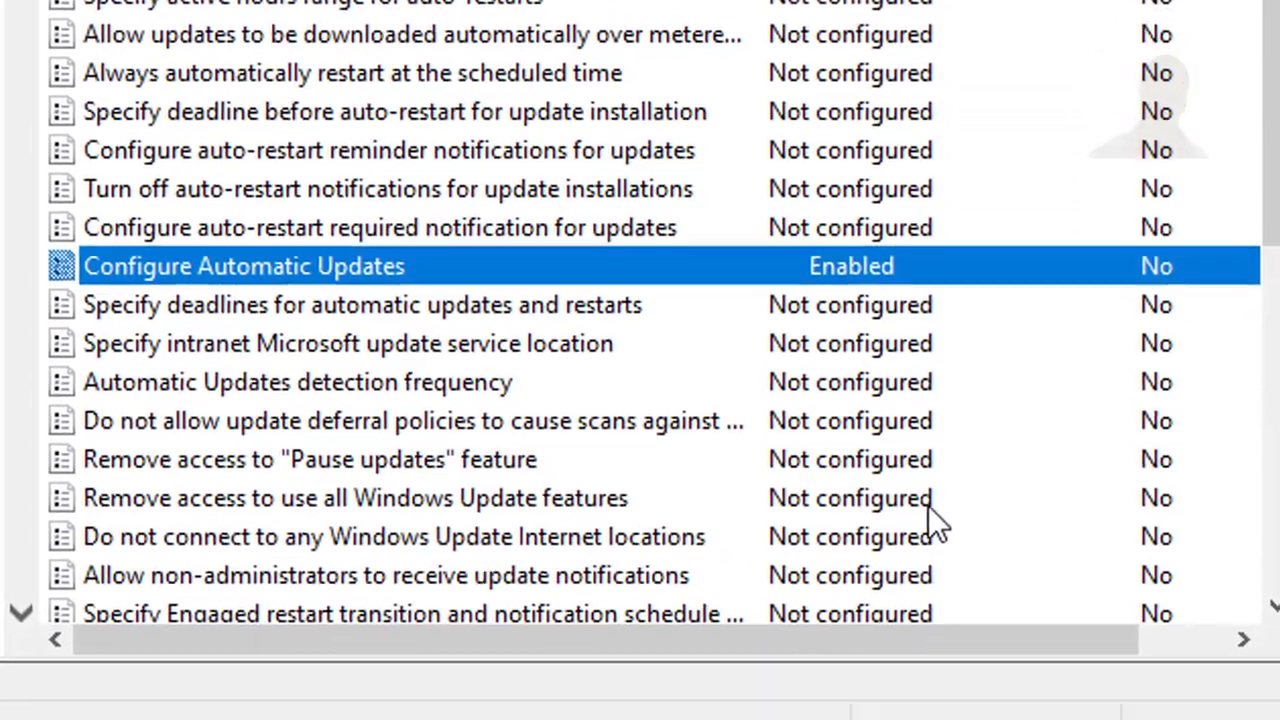
# Step: Set the "Do not include drivers with Windows Updates" policy to Enabled, then apply and close it
pyautogui.scroll(-1, 928, 505)
pyautogui.click(306, 575)
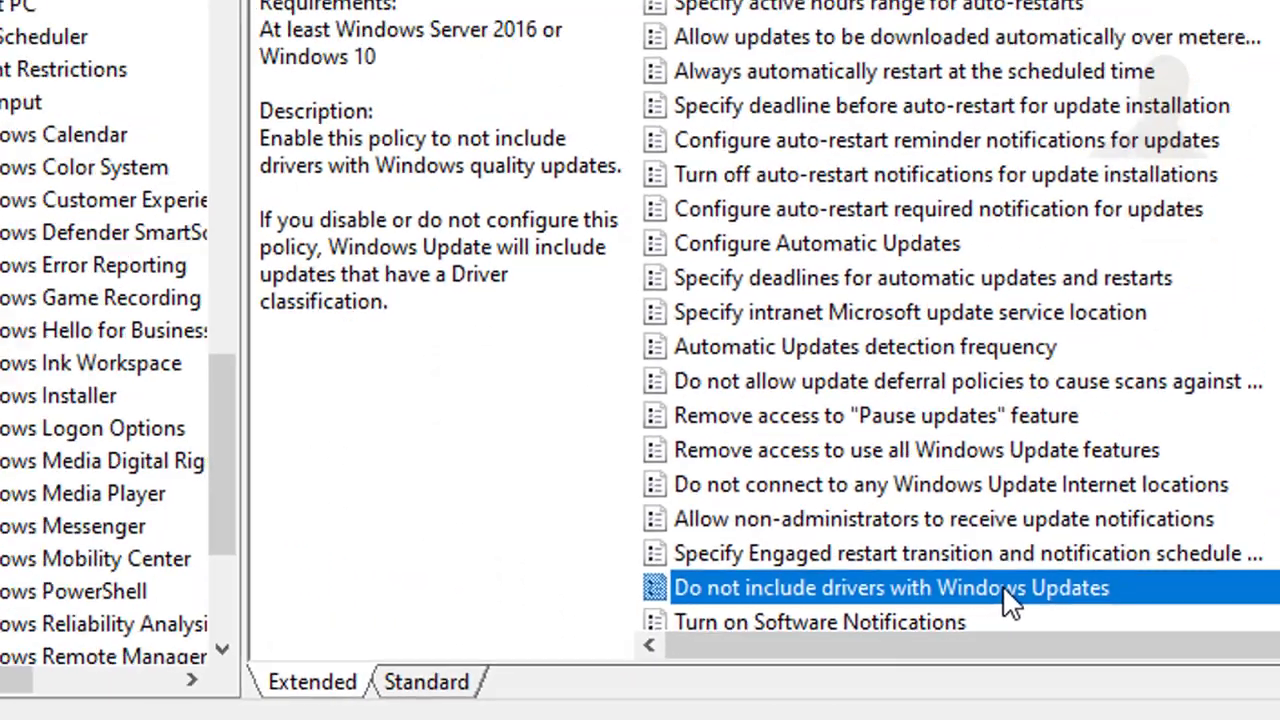
pyautogui.doubleClick(770, 490)
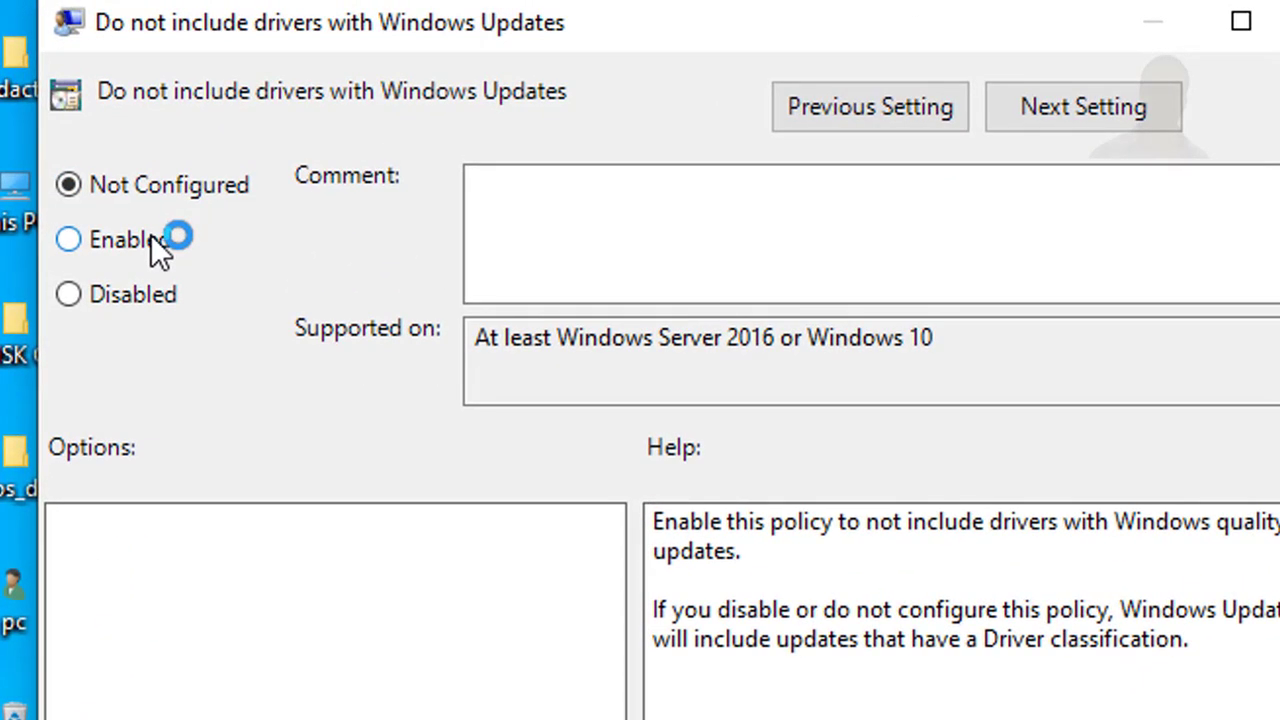
pyautogui.click(152, 238)
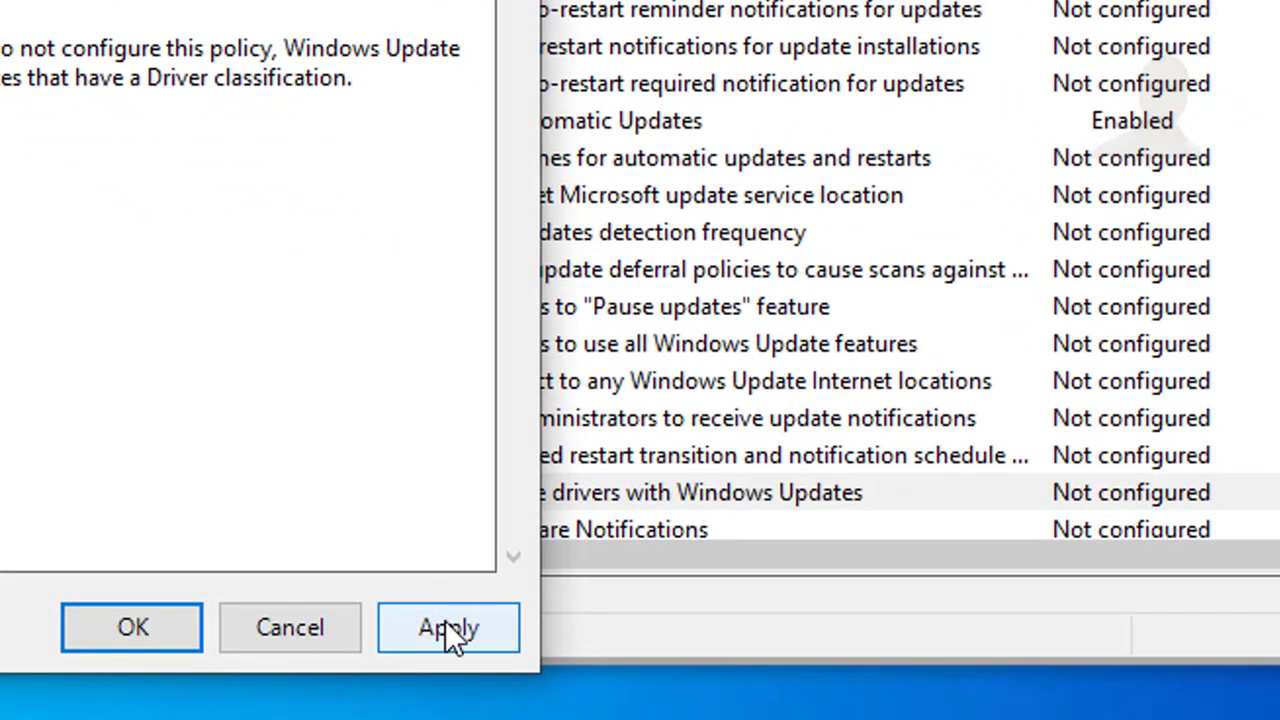
pyautogui.click(445, 626)
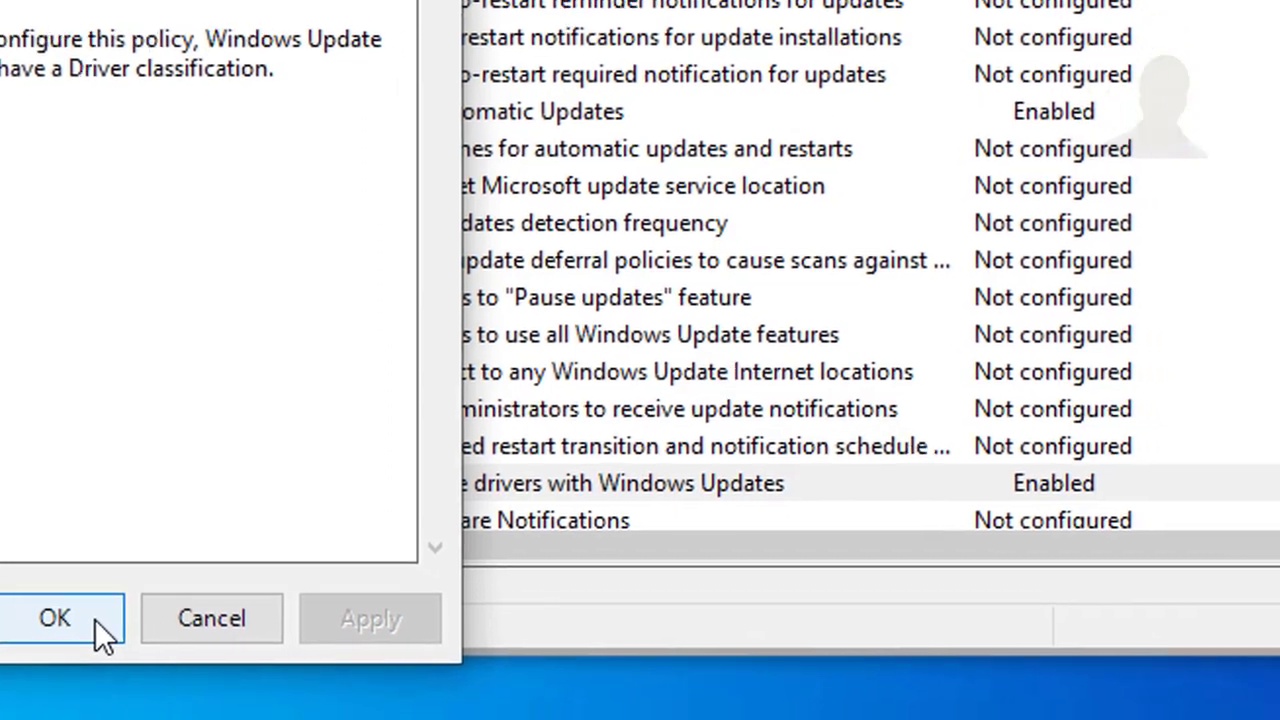
pyautogui.click(173, 628)
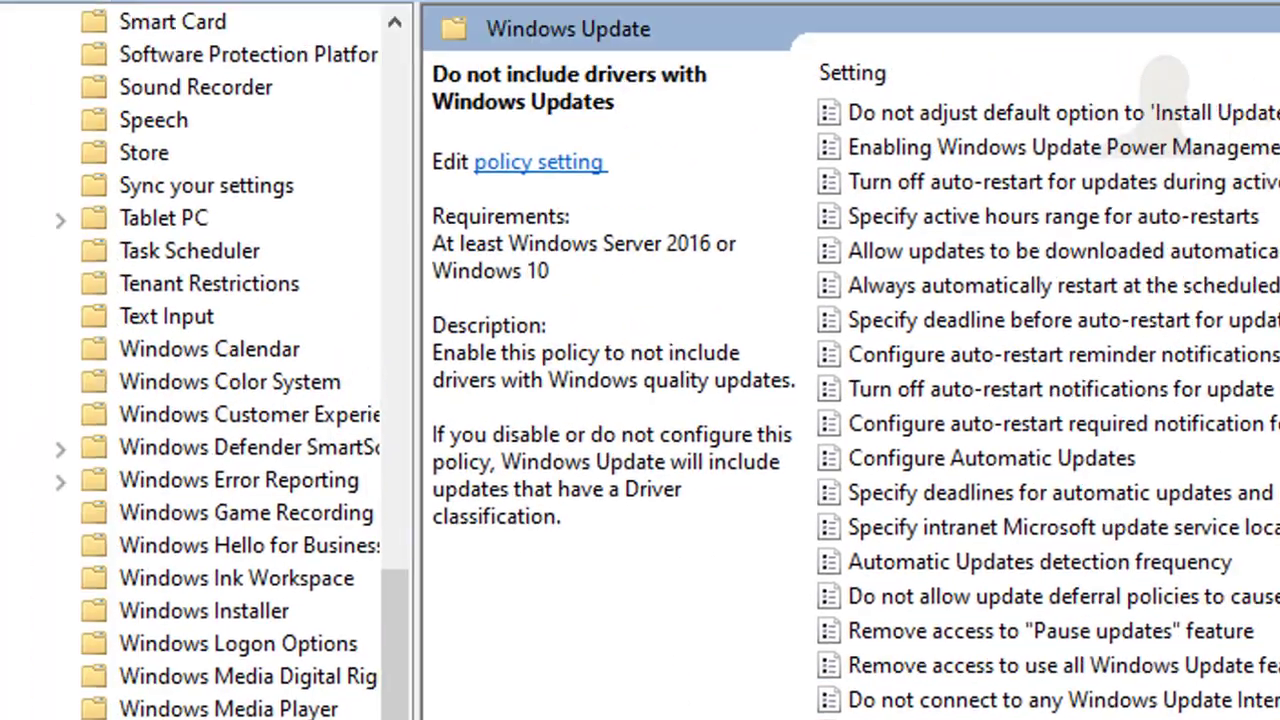
# Step: Set the "Do not include drivers with Windows Updates" policy back to Not Configured, then apply and close it
pyautogui.doubleClick(320, 471)
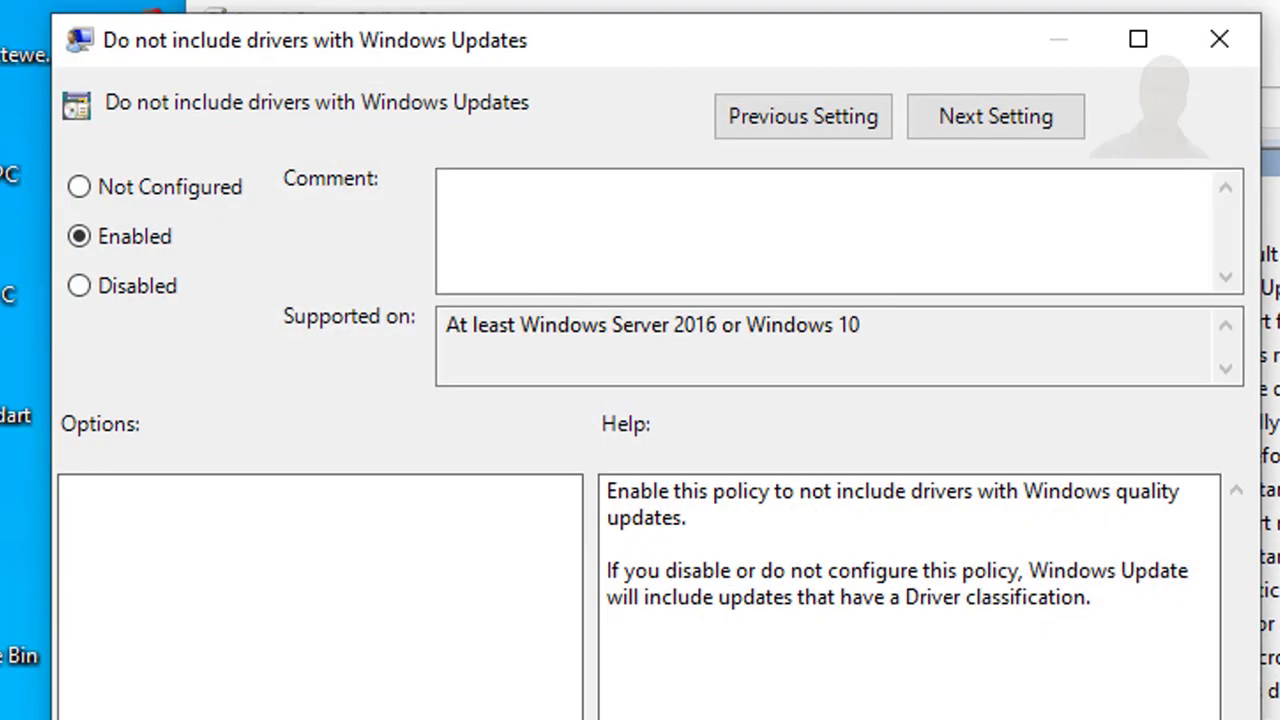
pyautogui.click(184, 193)
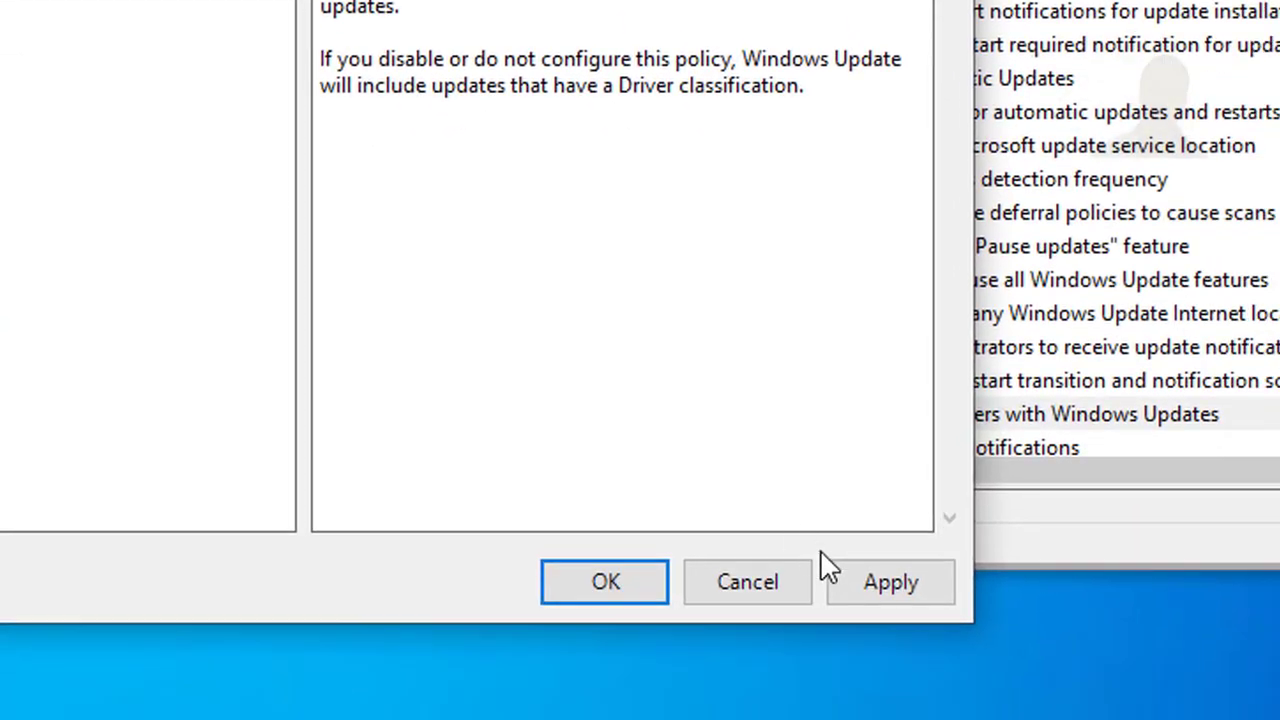
pyautogui.click(862, 590)
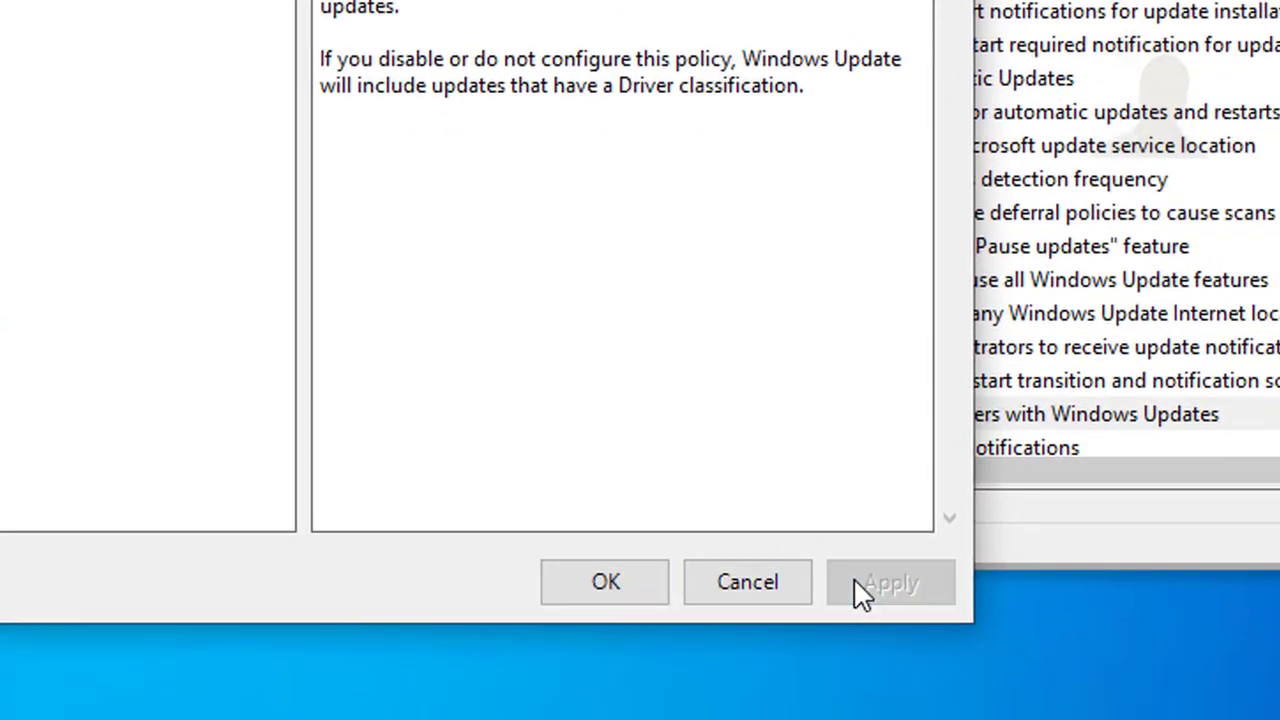
pyautogui.click(610, 593)
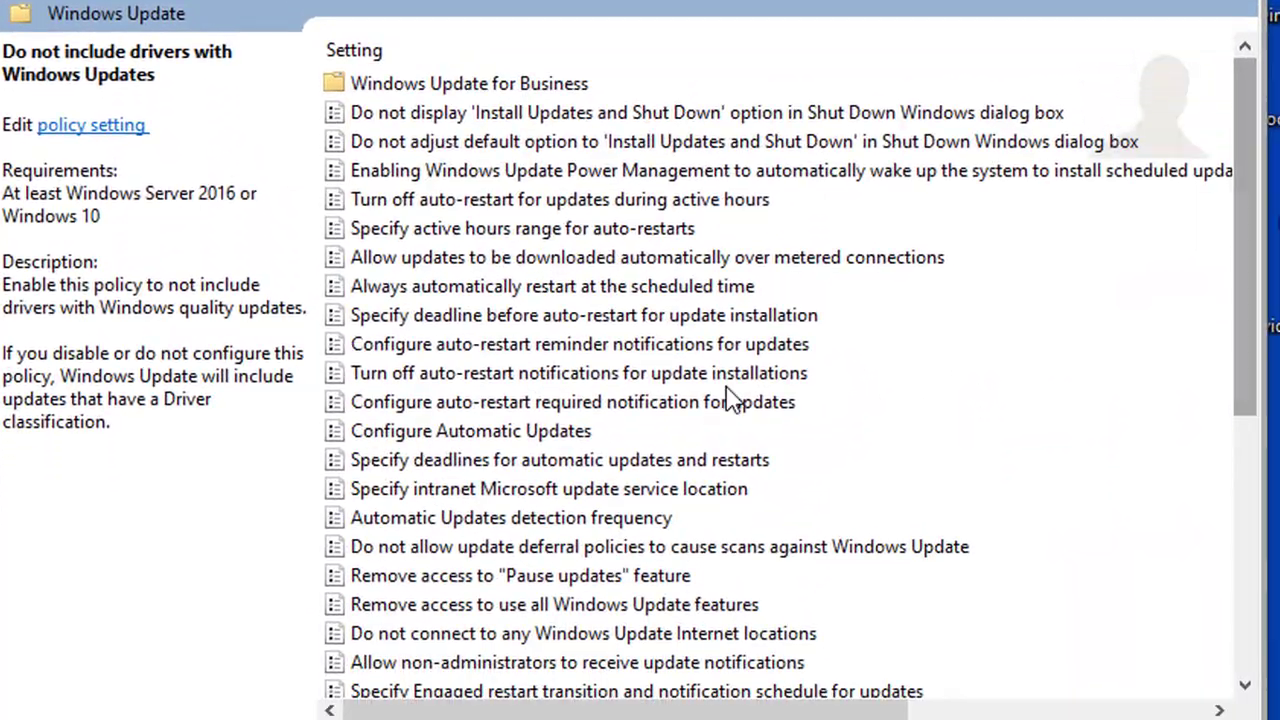
# Step: Set the Configure Automatic Updates policy to Not Configured, then apply and close it
pyautogui.click(560, 530)
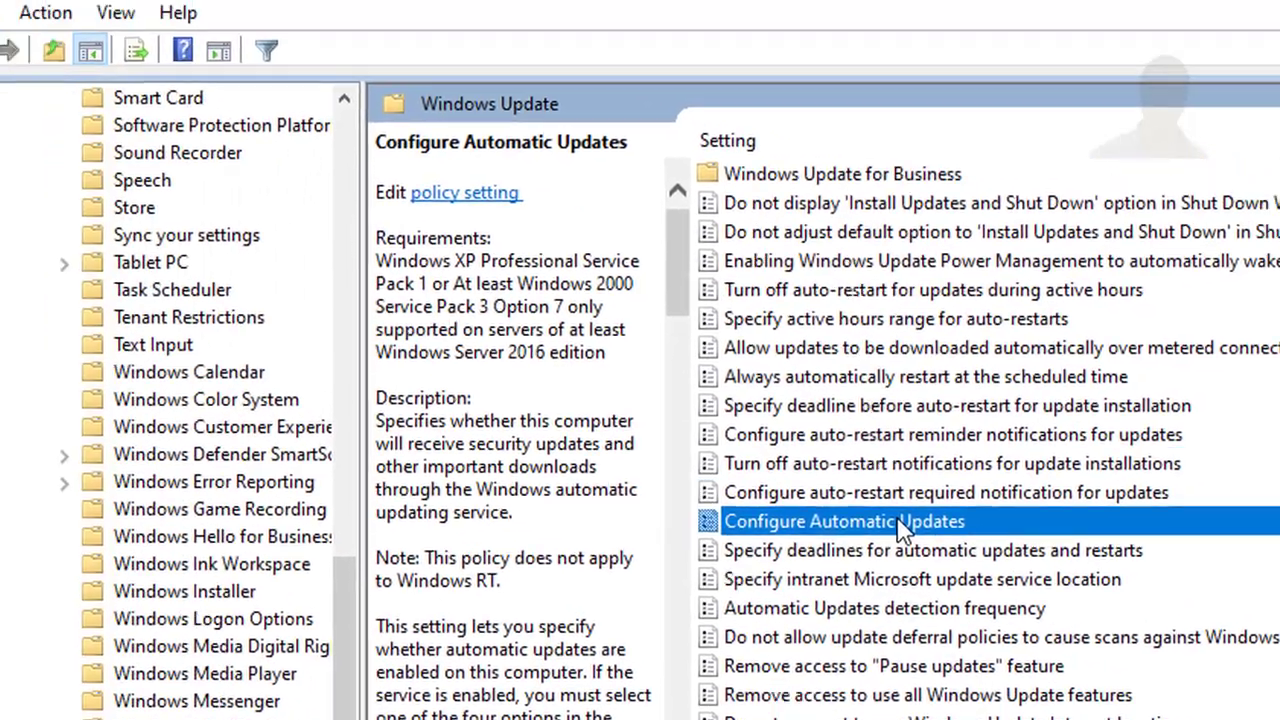
pyautogui.doubleClick(899, 523)
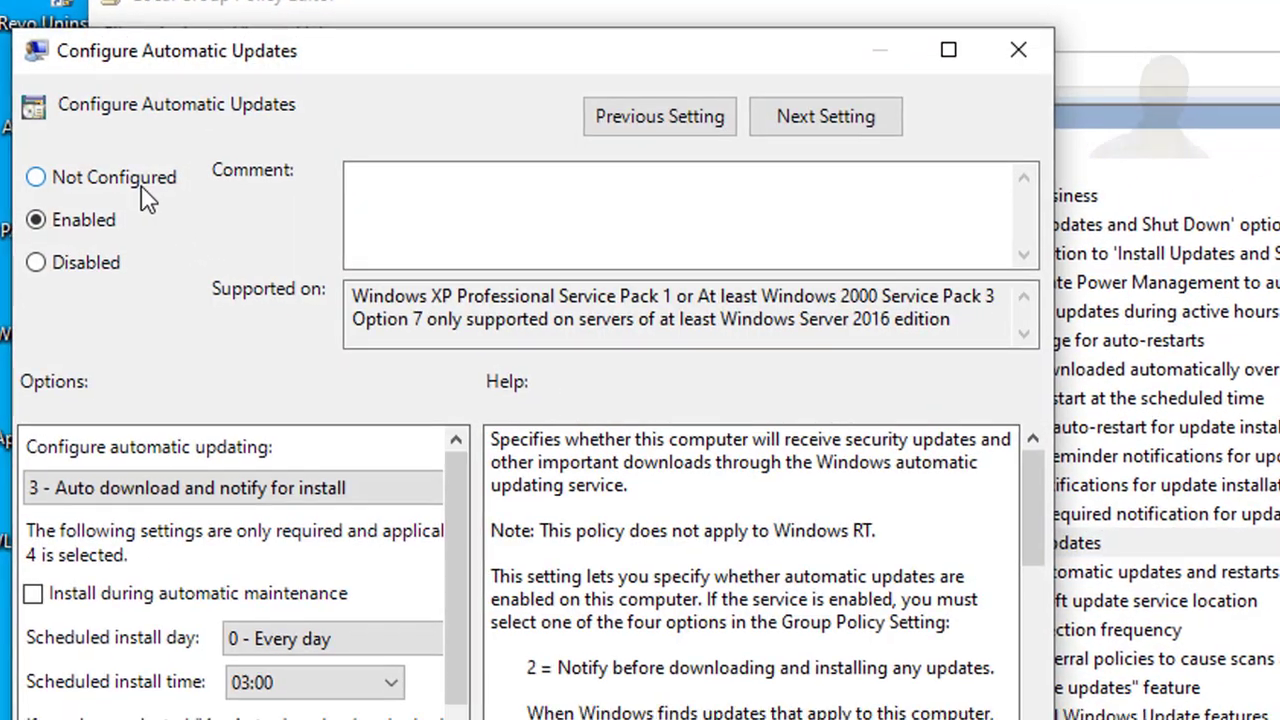
pyautogui.click(142, 192)
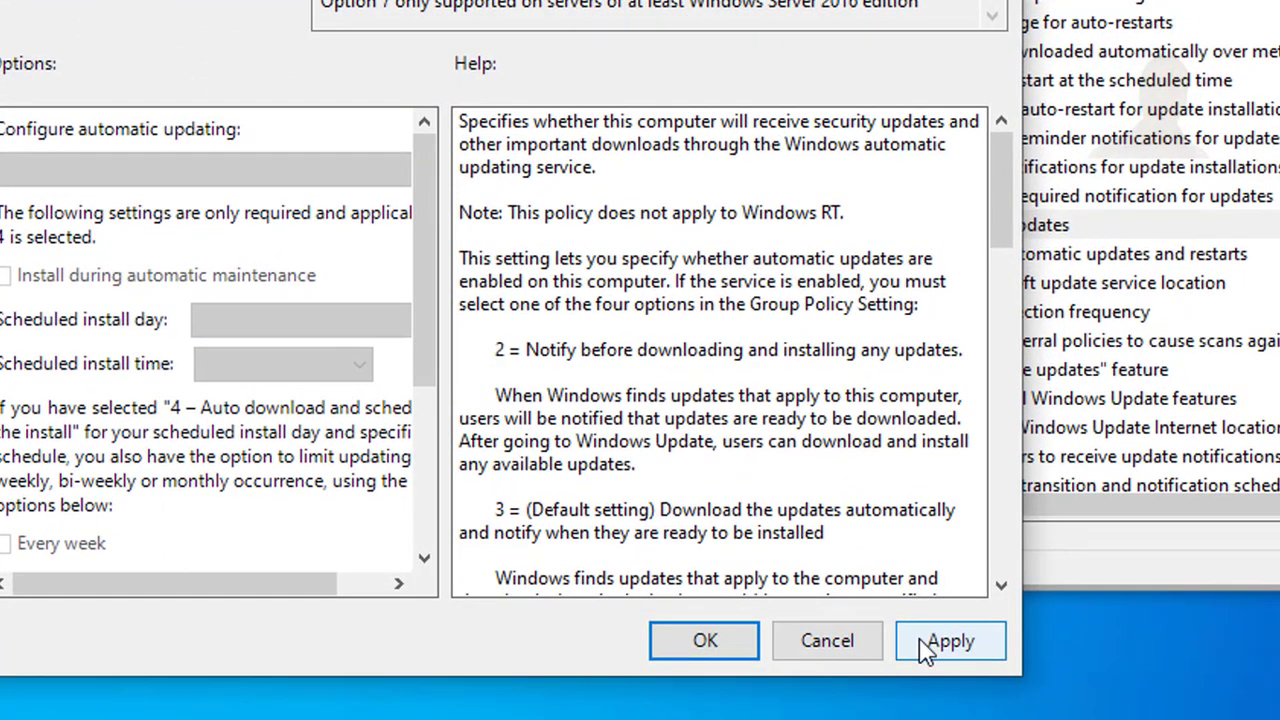
pyautogui.click(925, 648)
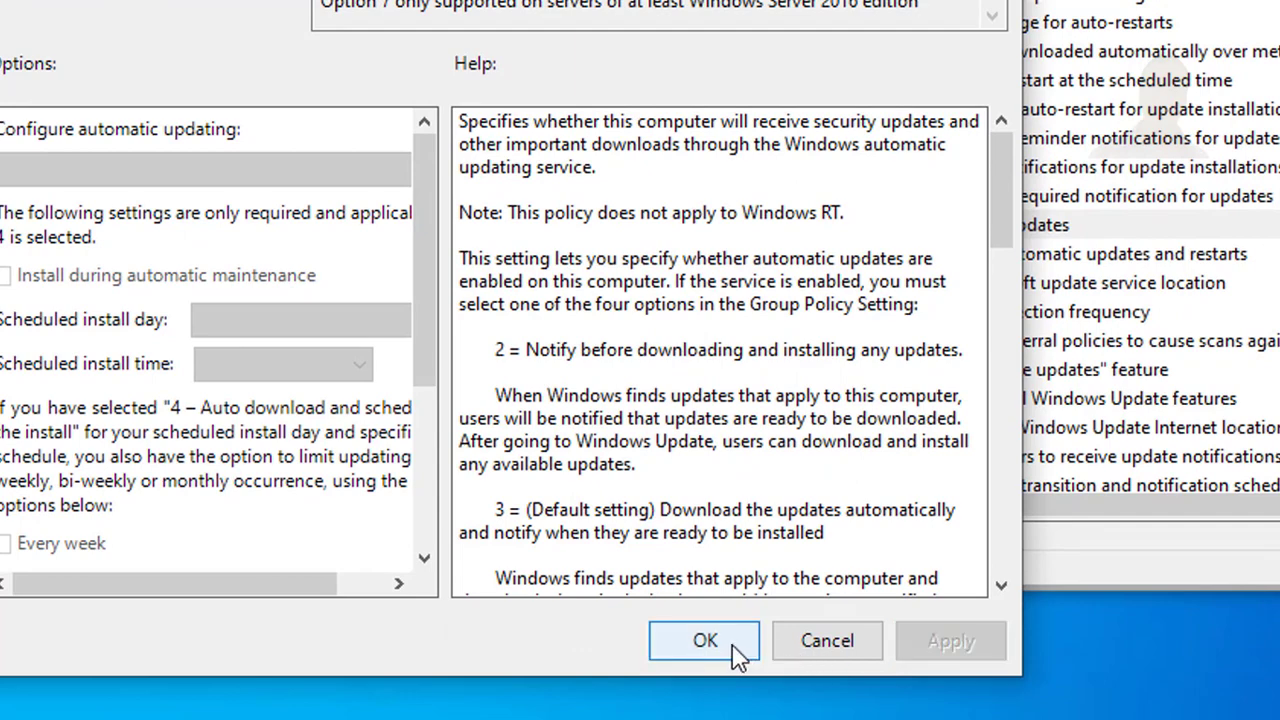
pyautogui.click(734, 648)
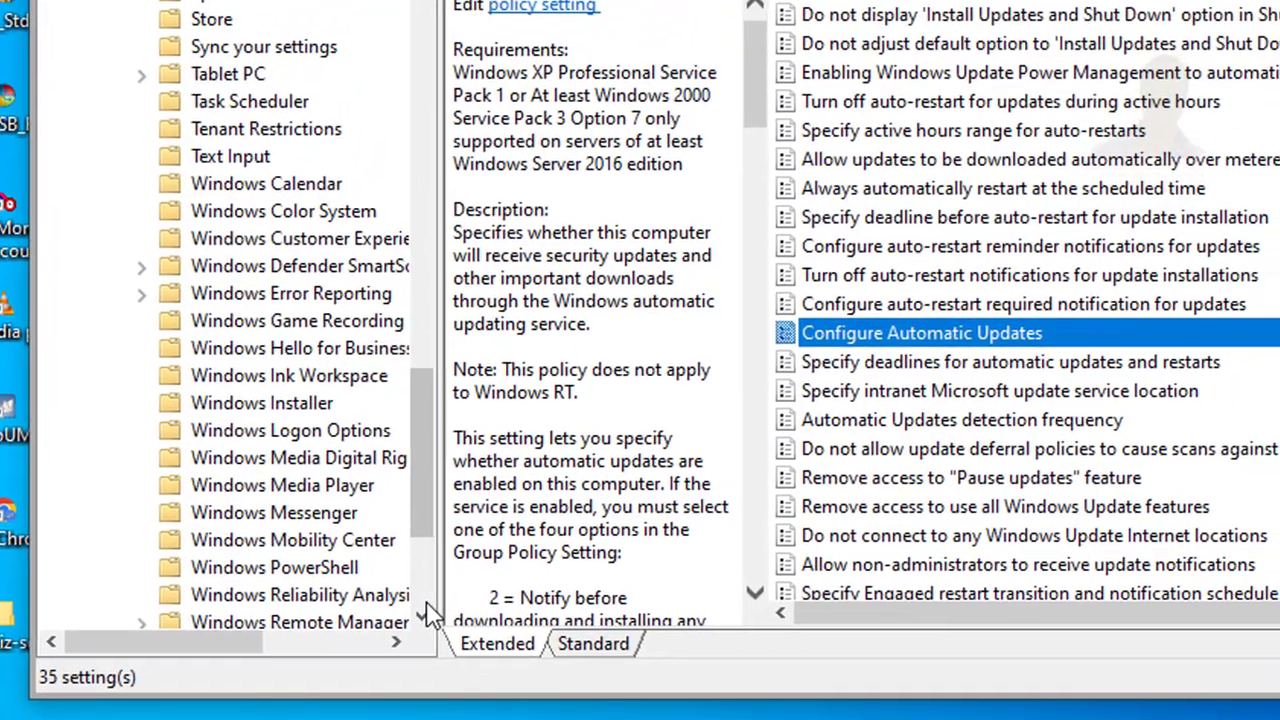
pyautogui.click(450, 491)
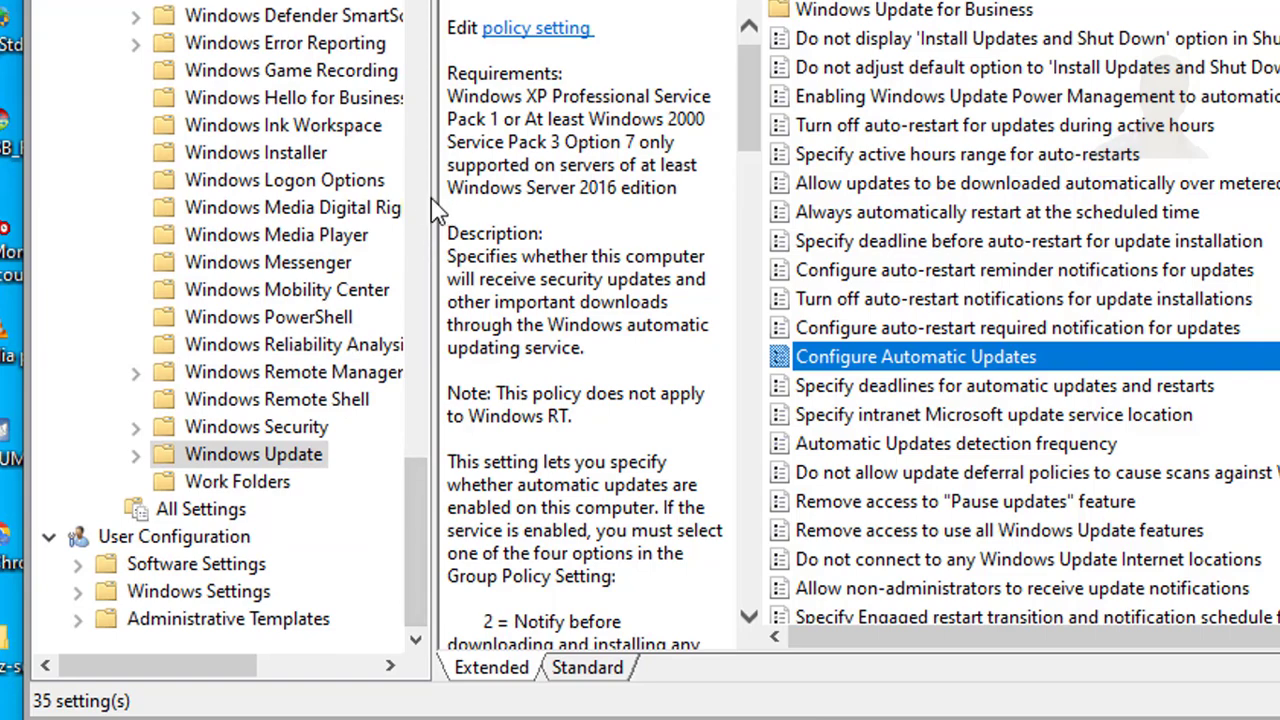
# Step: Widen the policy tree and open the Data Collection and Preview Builds folder under Windows Components
pyautogui.moveTo(445, 204); pyautogui.dragTo(620, 289)
pyautogui.moveTo(598, 480); pyautogui.dragTo(574, 420)
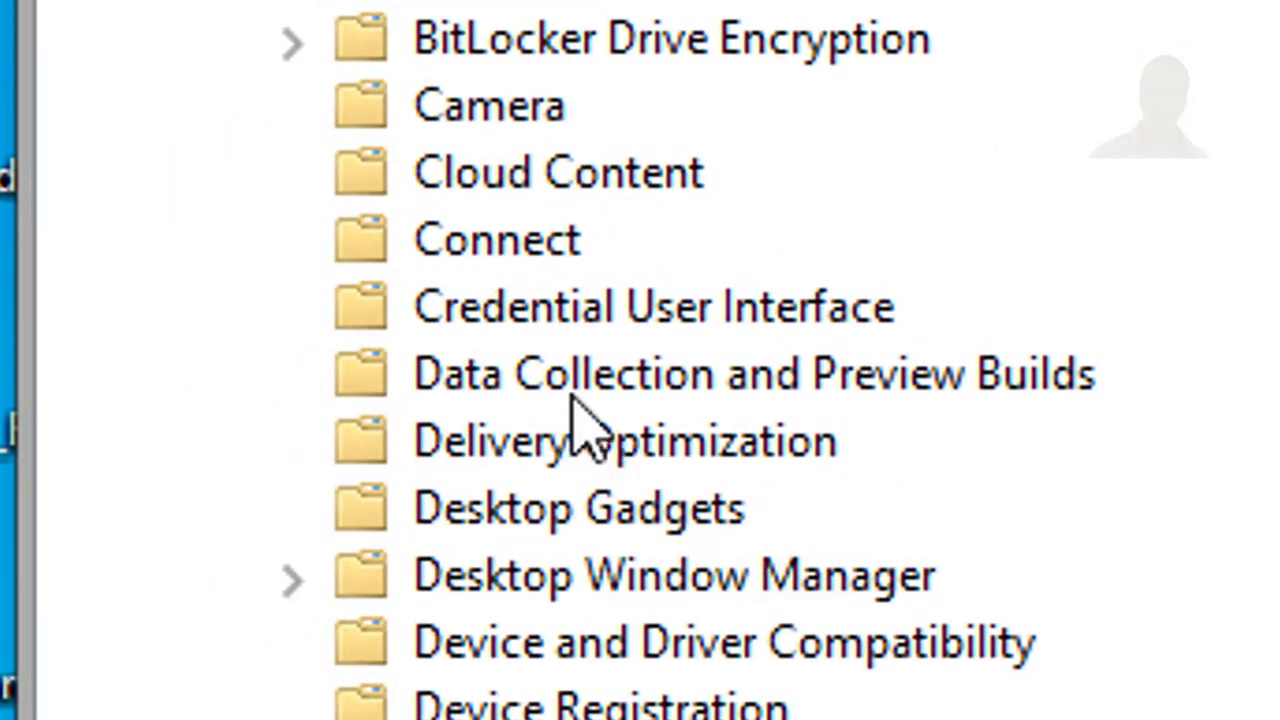
pyautogui.click(705, 385)
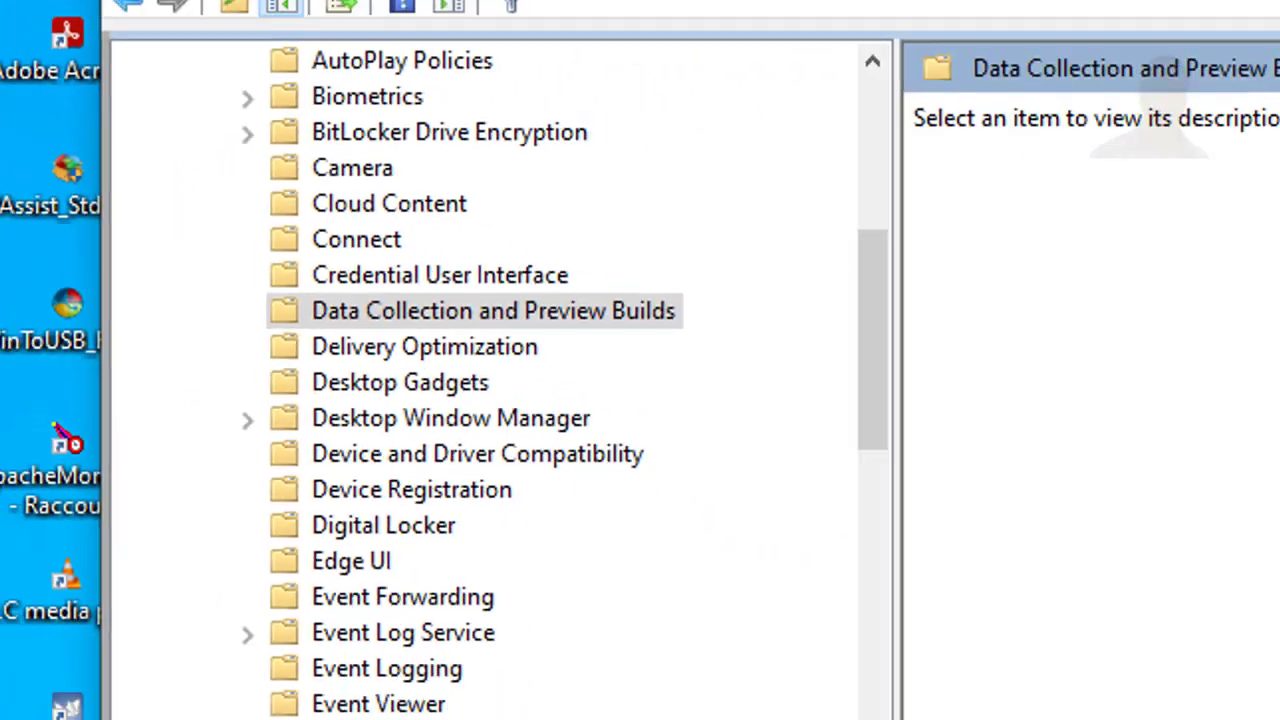
# Step: Set the Allow Telemetry policy to Enabled, then apply and close it
pyautogui.click(774, 275)
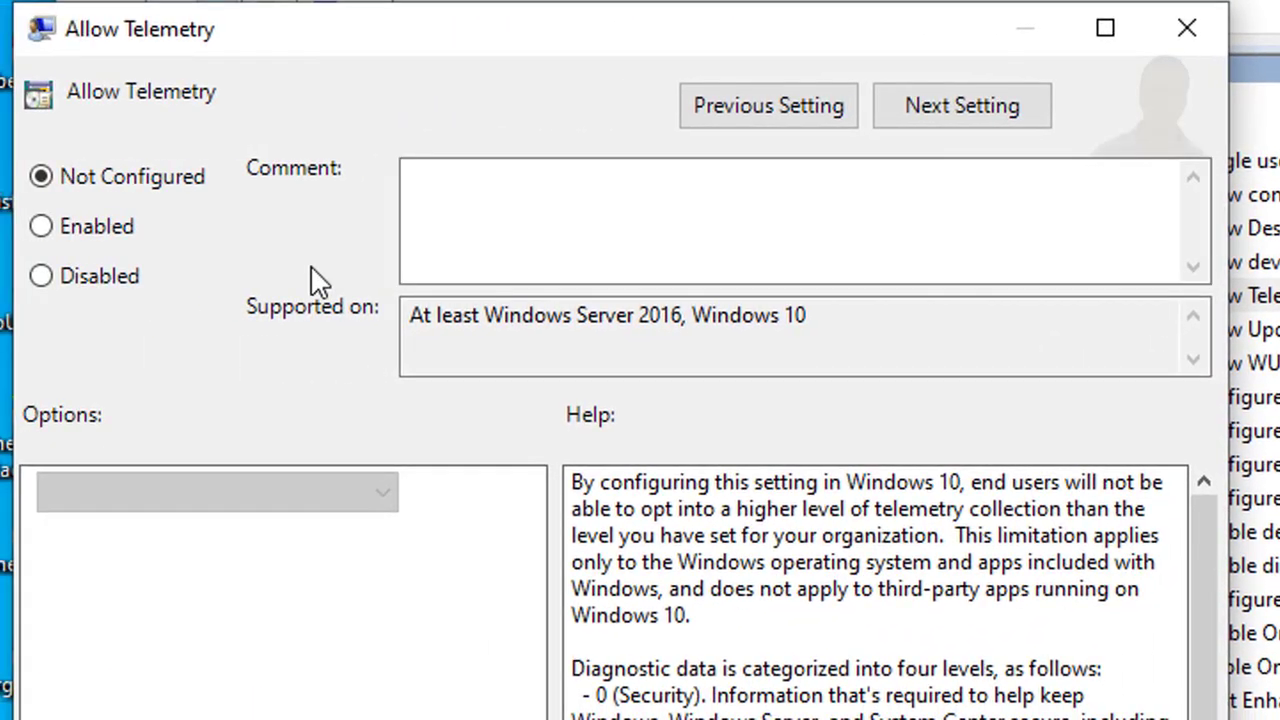
pyautogui.click(120, 238)
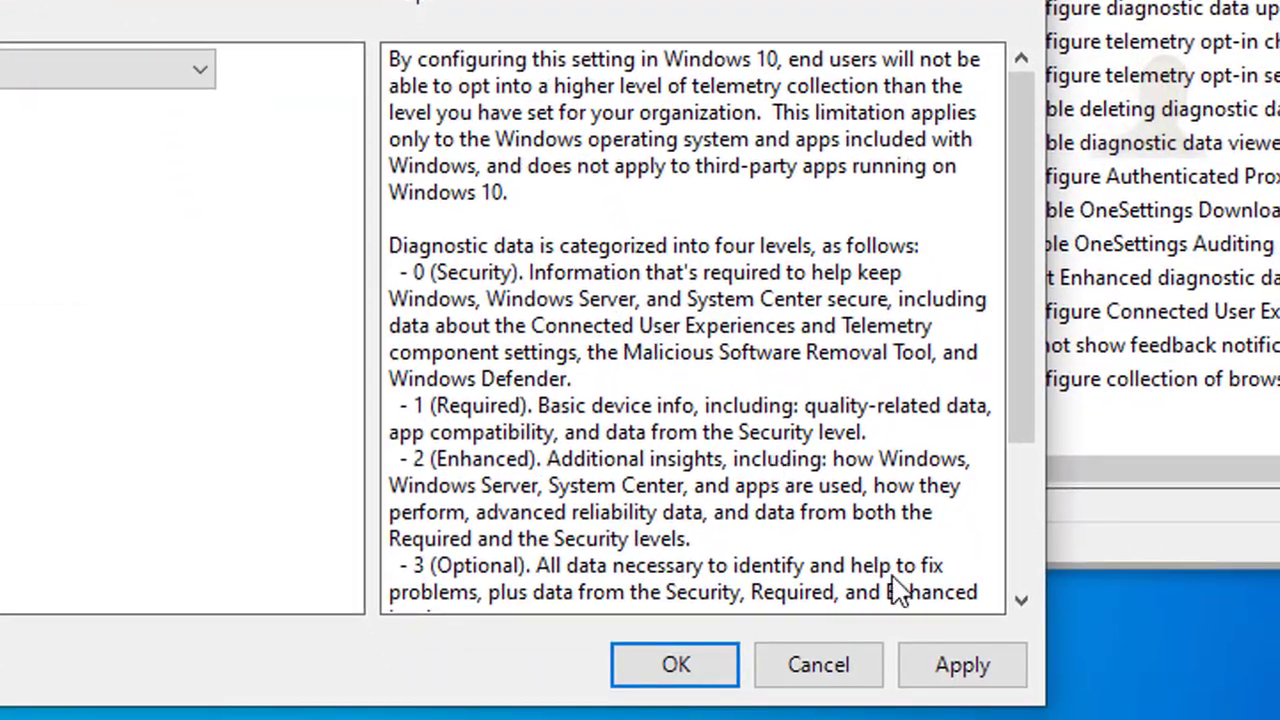
pyautogui.click(960, 668)
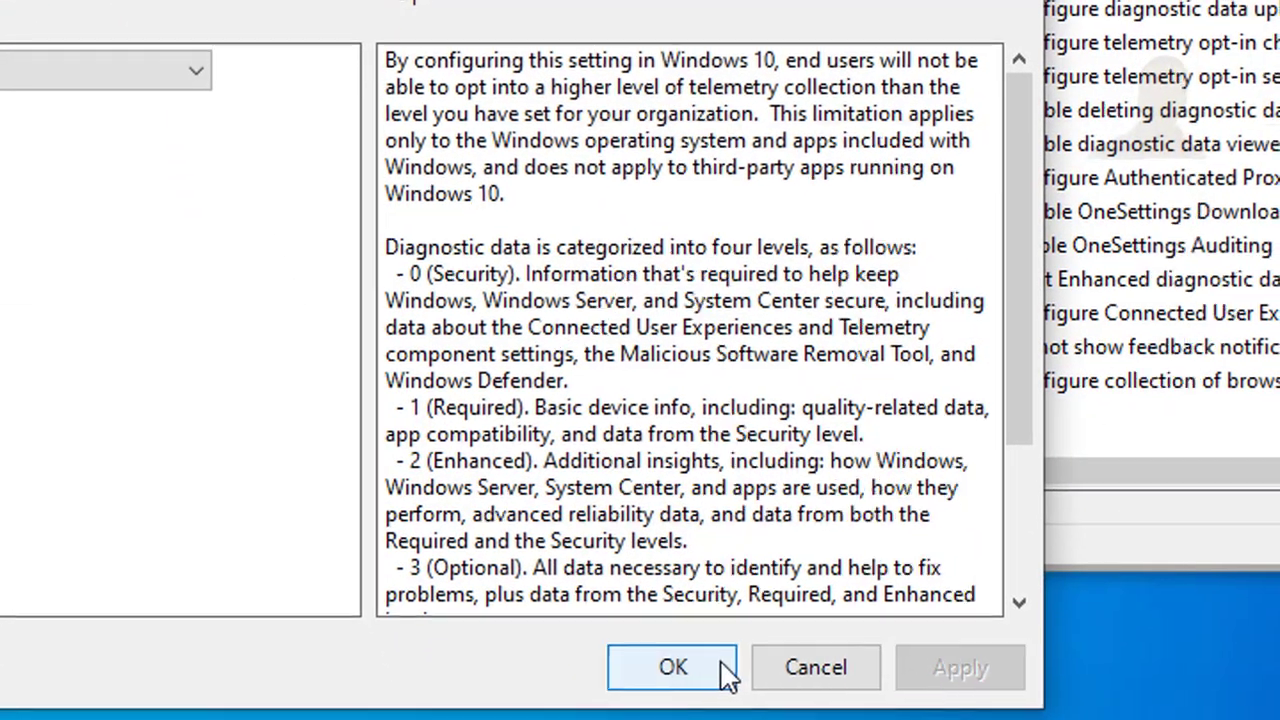
pyautogui.click(676, 666)
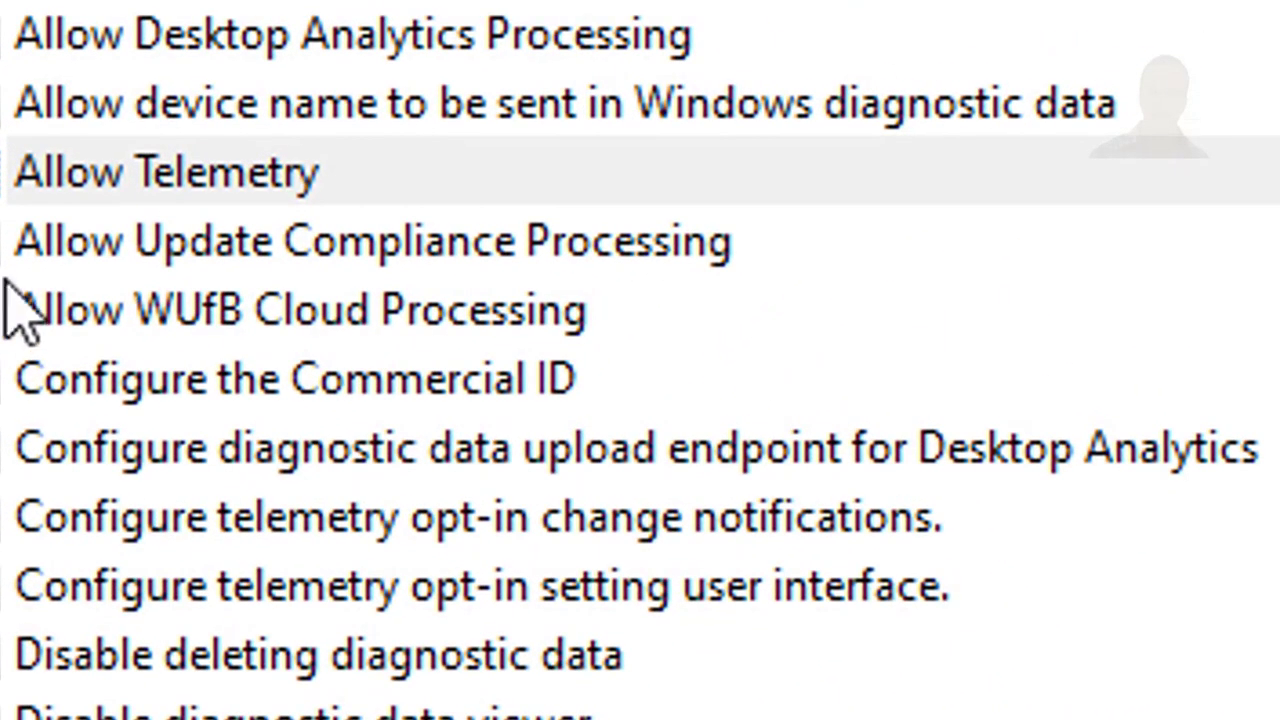
# Step: Set the Allow Telemetry policy back to Not Configured, then apply and close it
pyautogui.click(92, 190)
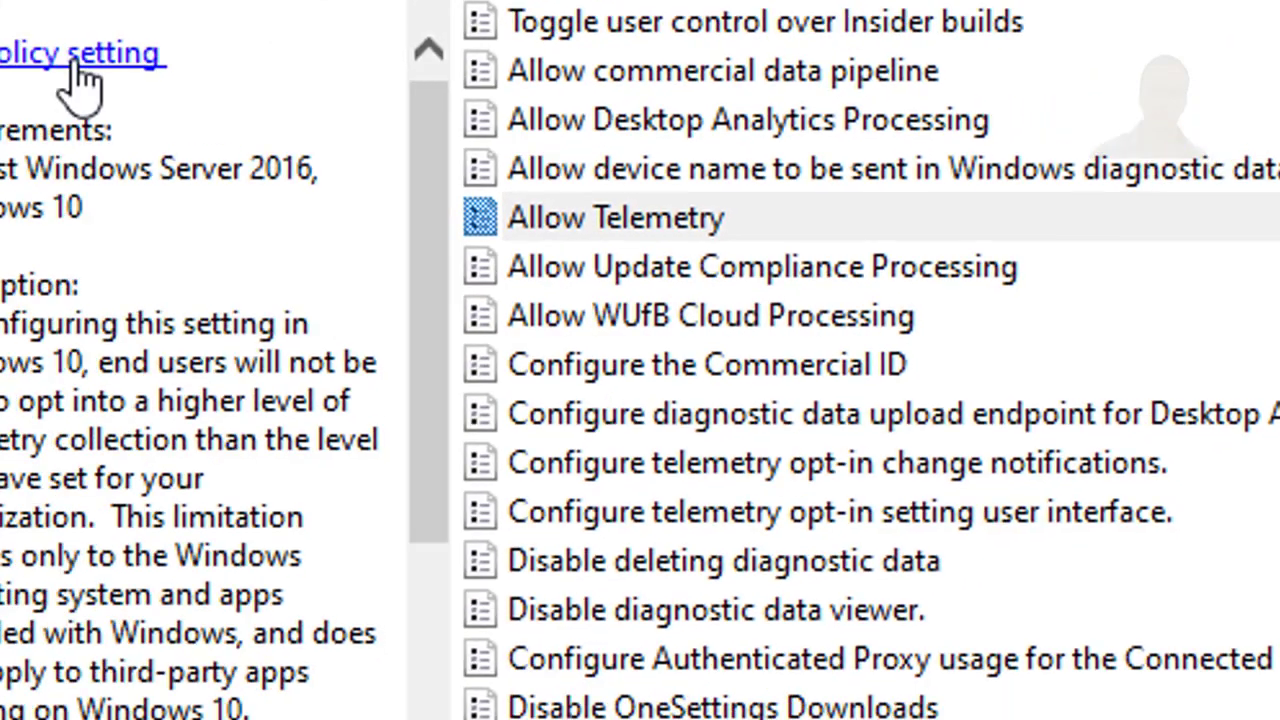
pyautogui.click(71, 57)
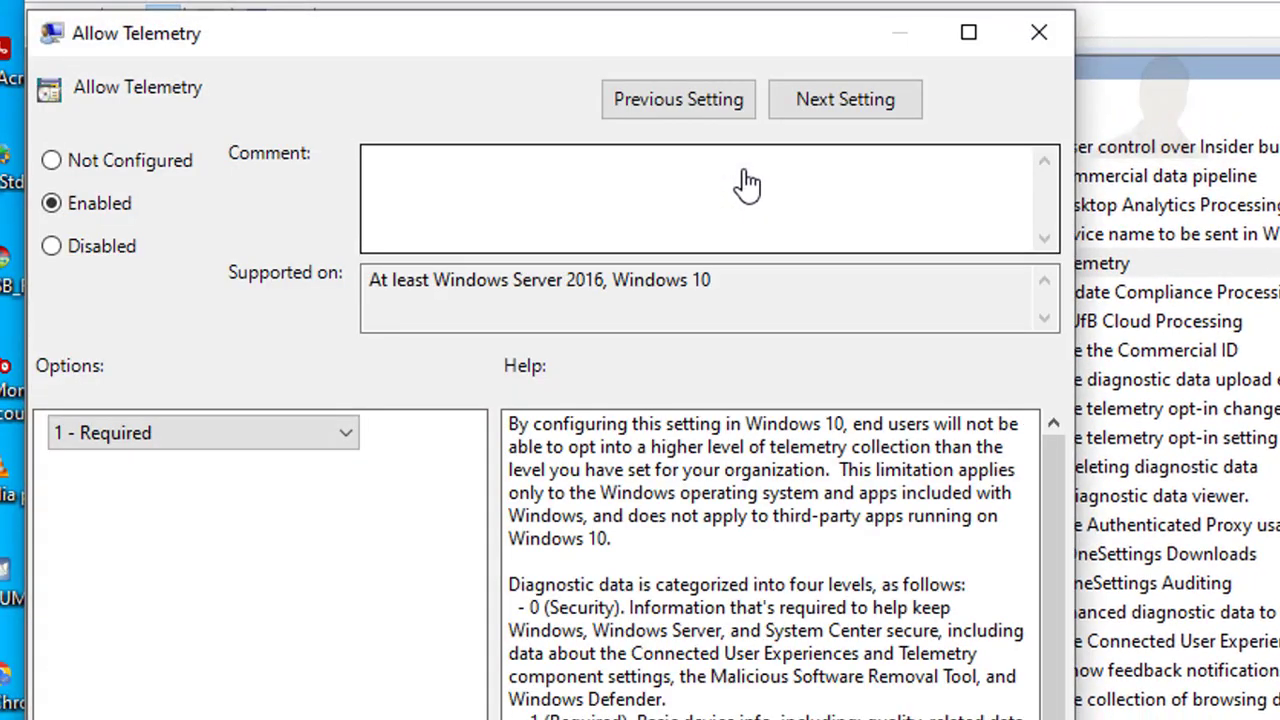
pyautogui.click(176, 166)
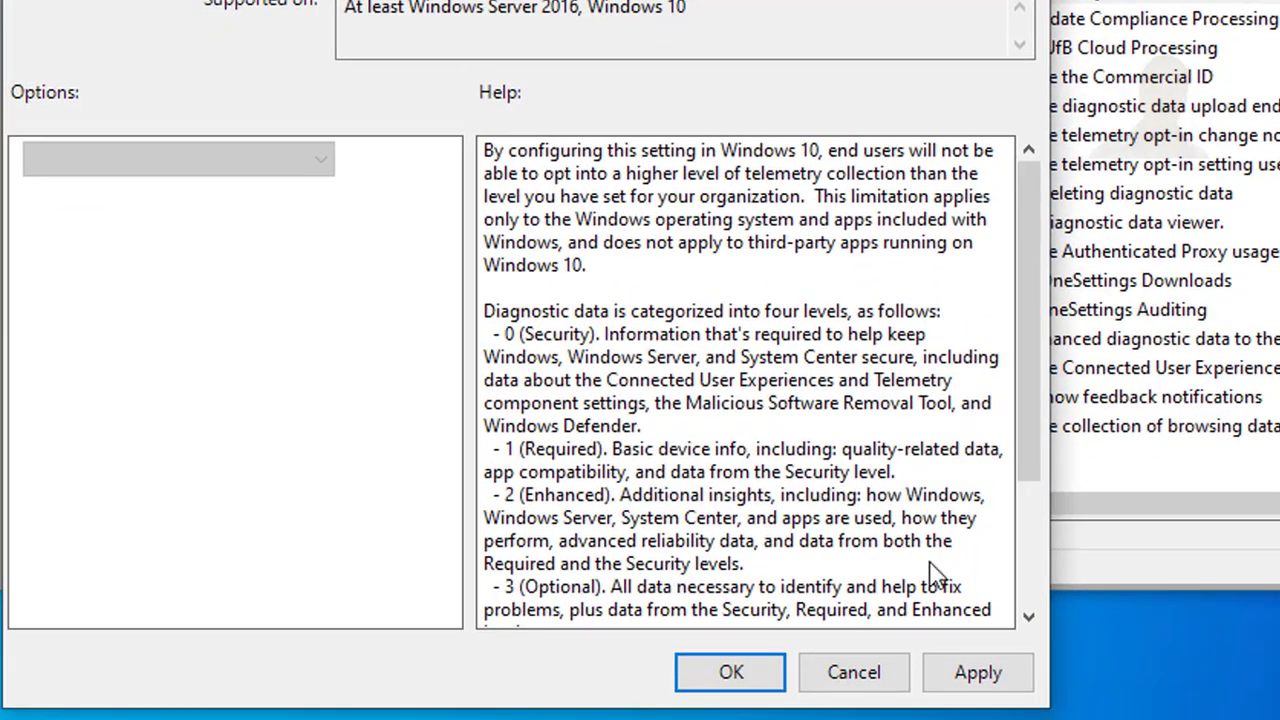
pyautogui.click(966, 684)
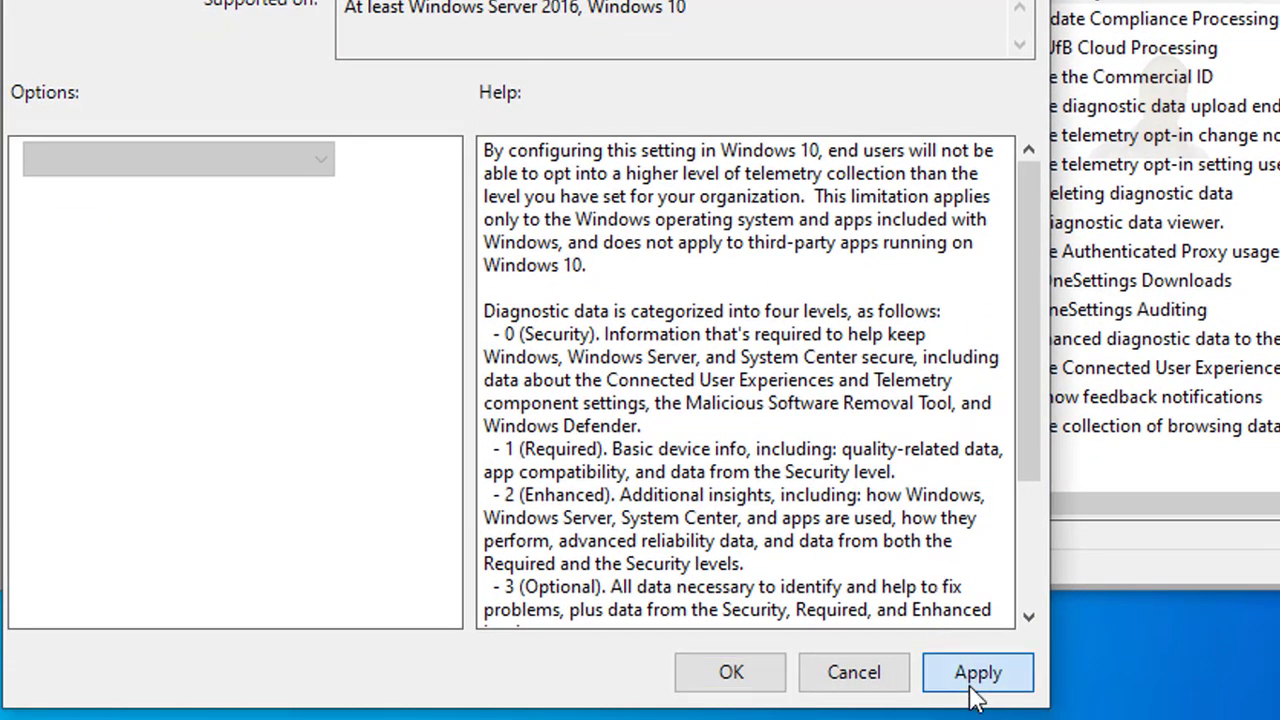
pyautogui.click(736, 676)
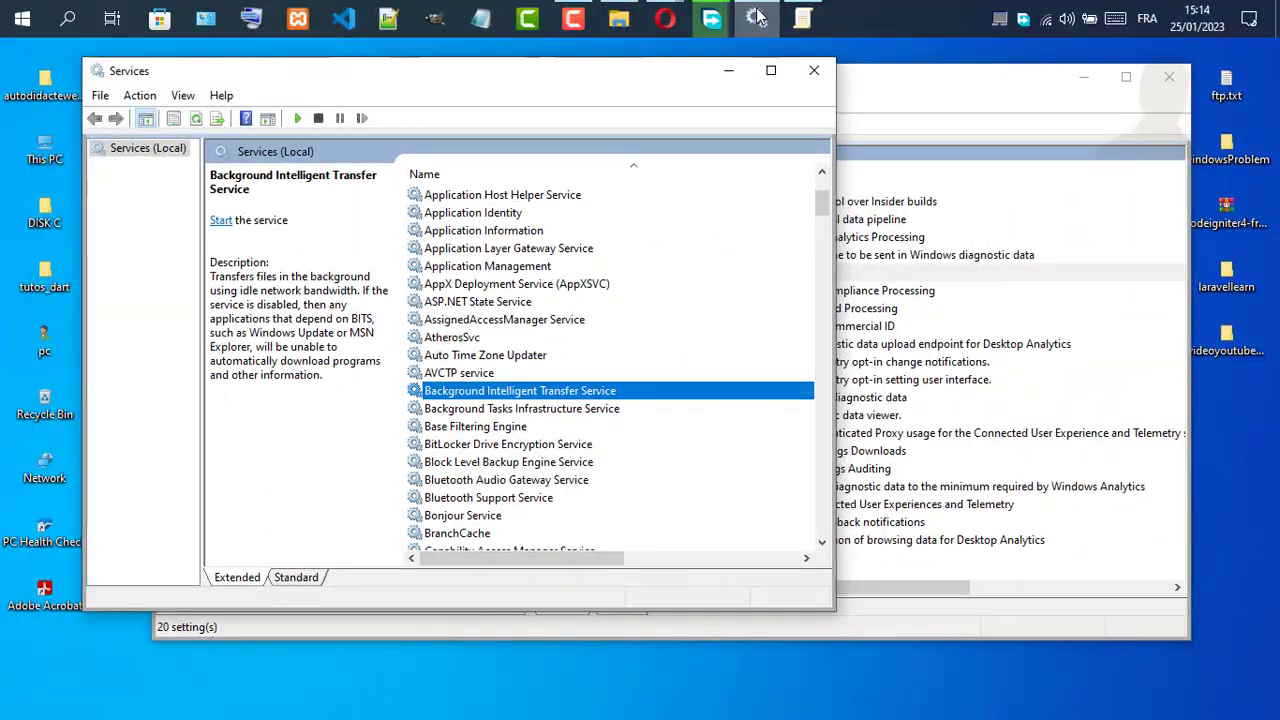
# Step: Check the Windows Update page and the Personalisation Lock screen page in the Windows Settings app, and return to Update & Security
pyautogui.click(757, 17)
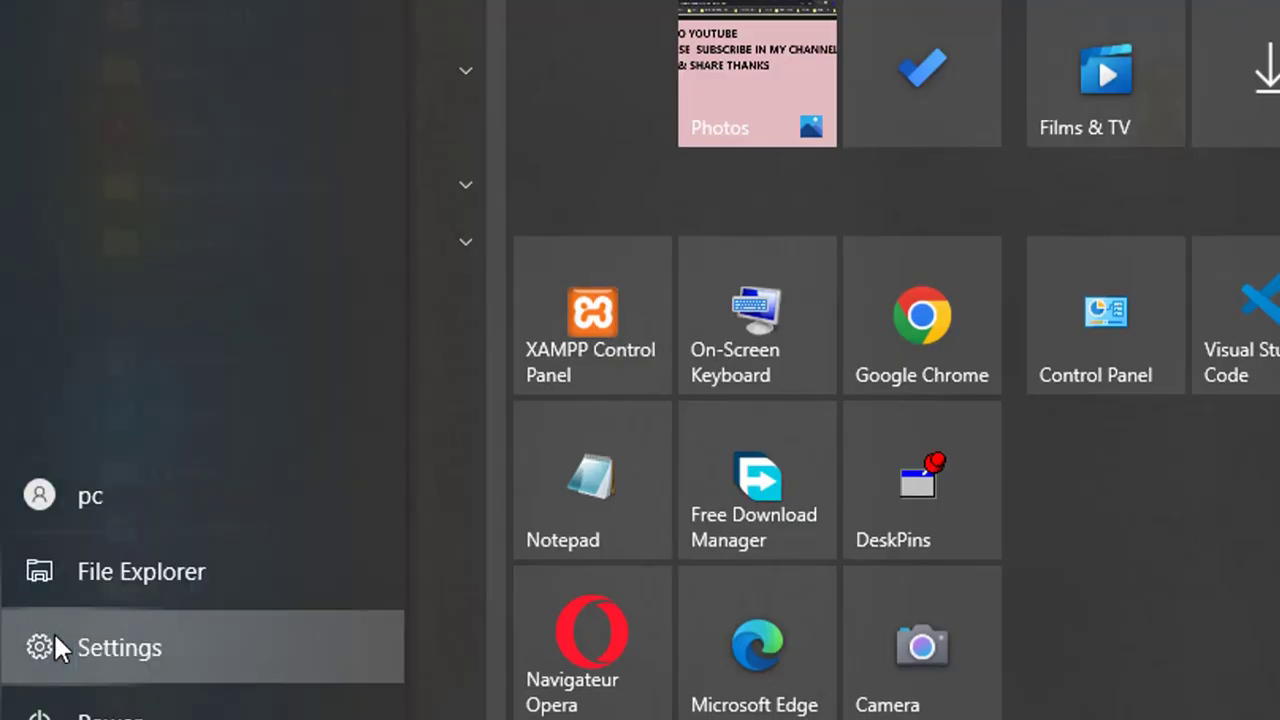
pyautogui.click(55, 637)
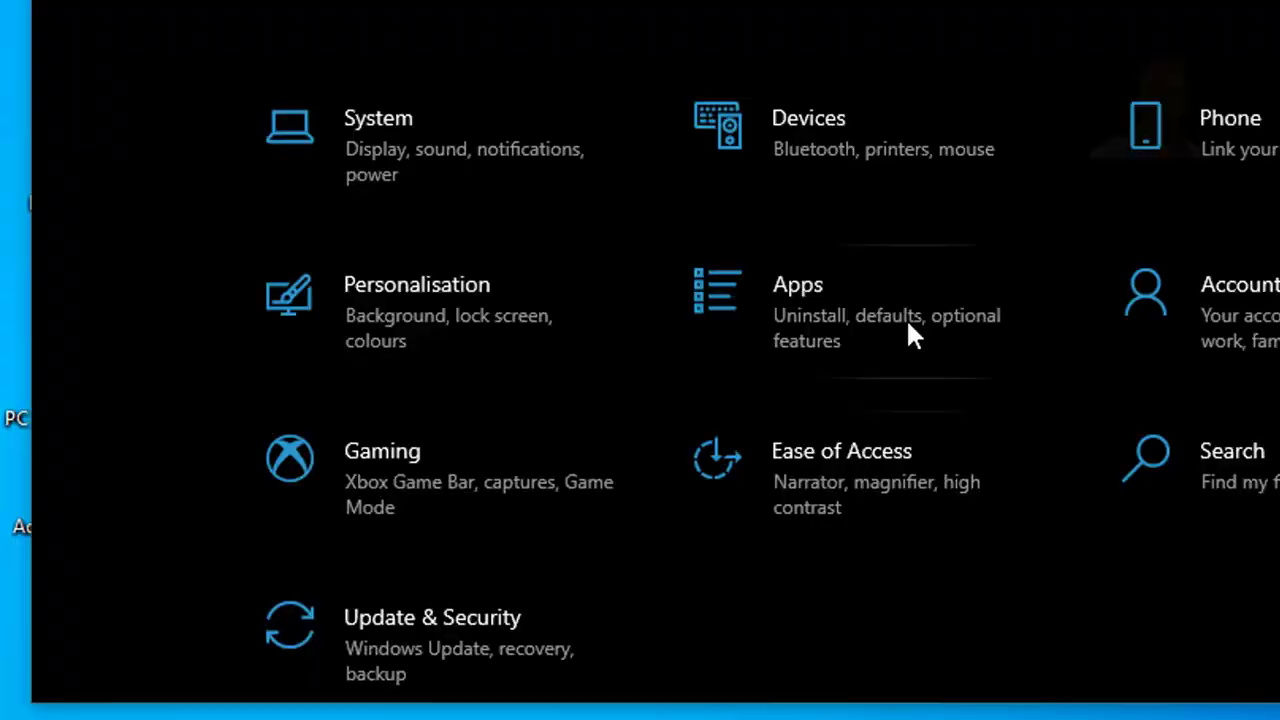
pyautogui.click(538, 620)
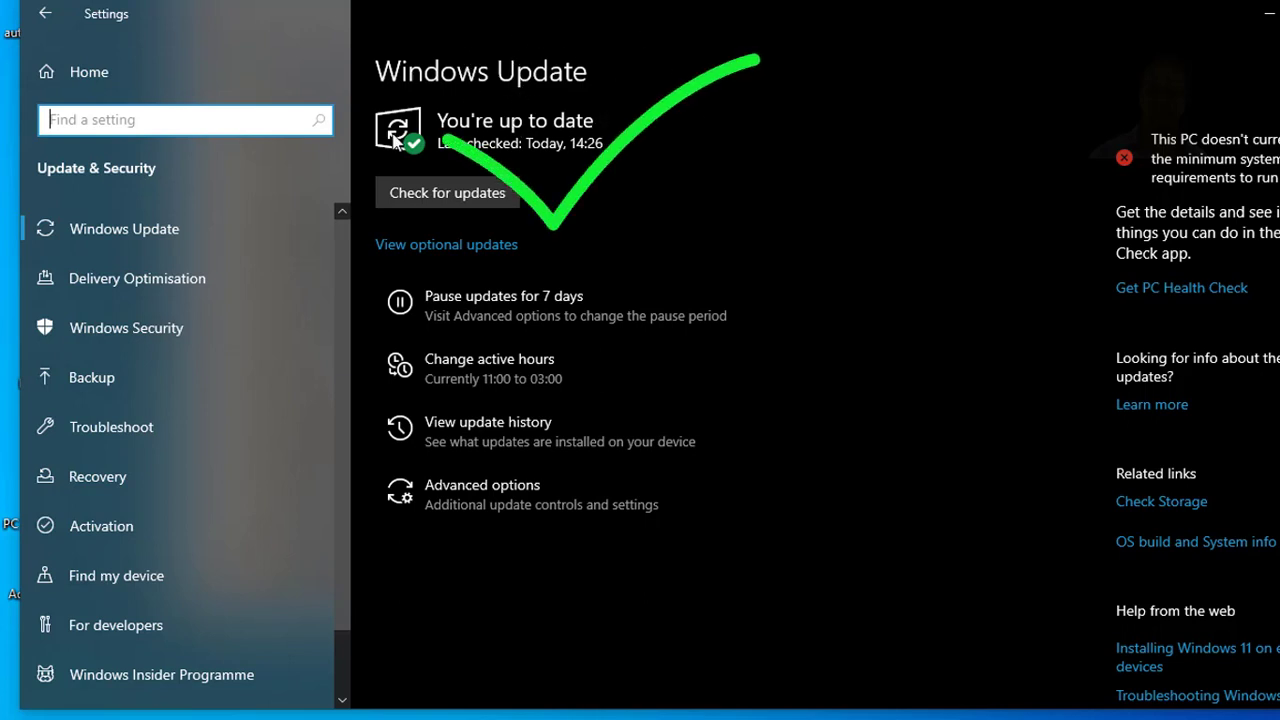
pyautogui.click(45, 22)
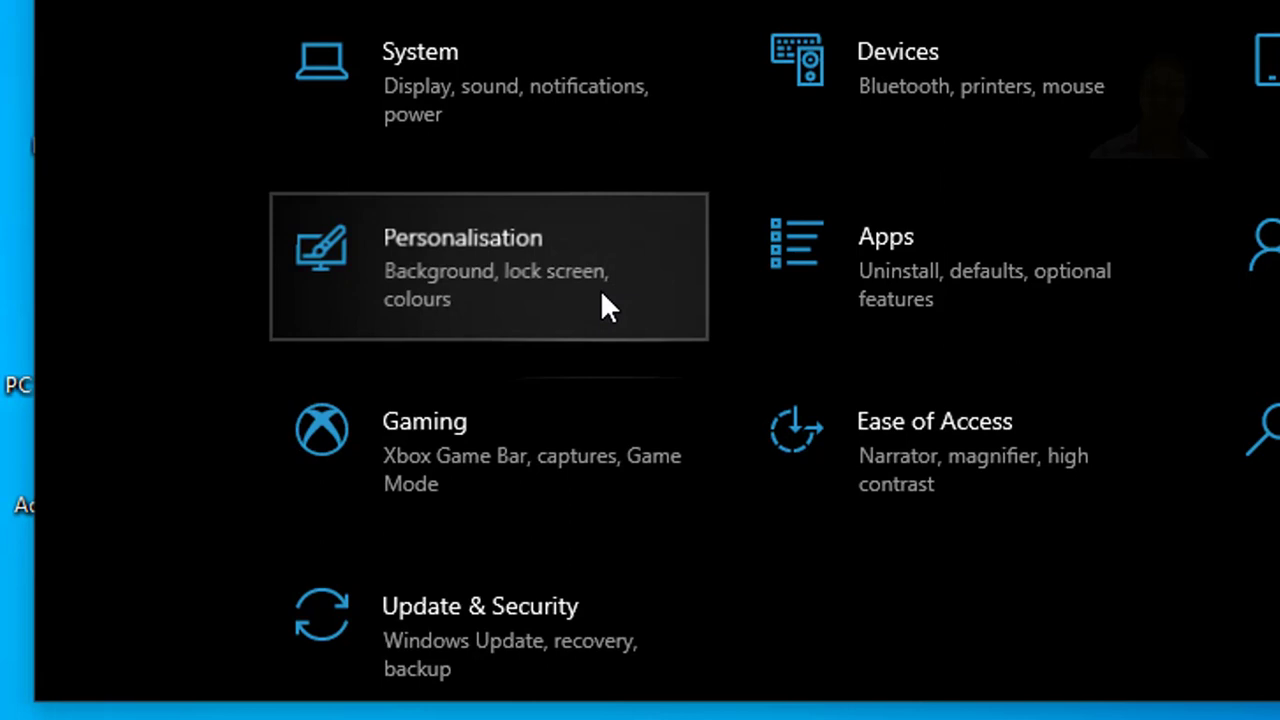
pyautogui.click(600, 289)
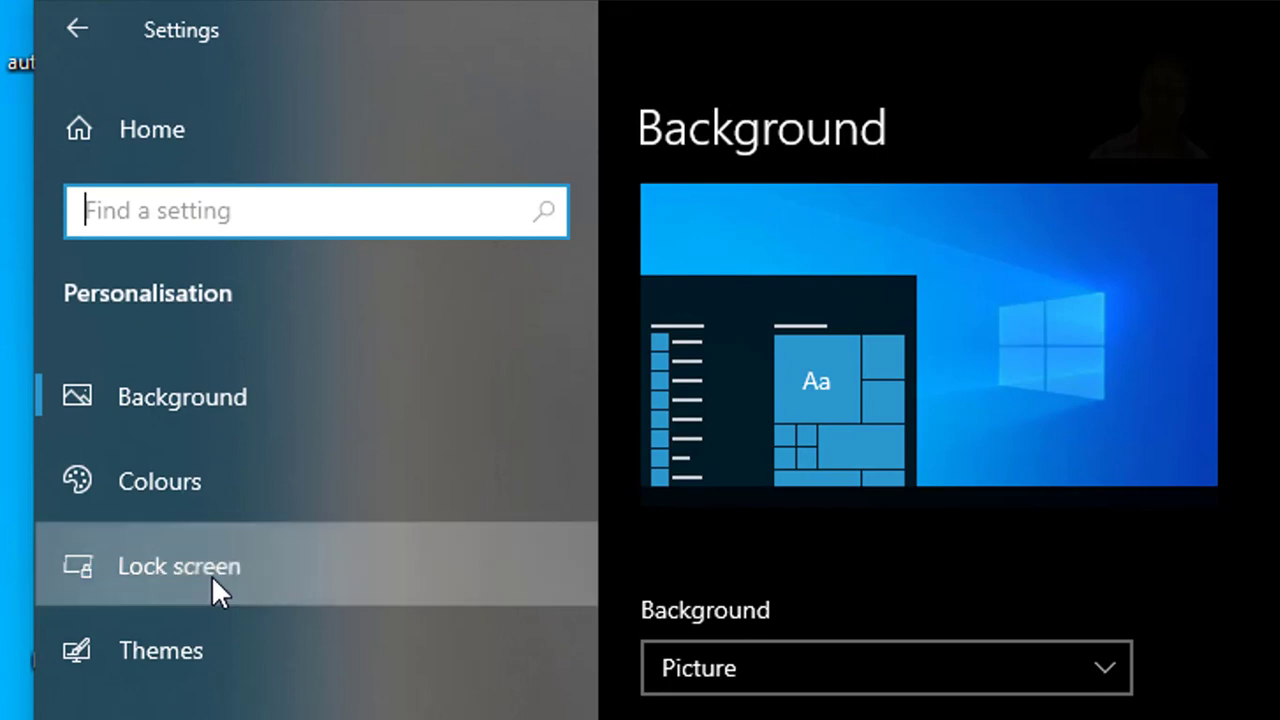
pyautogui.click(212, 578)
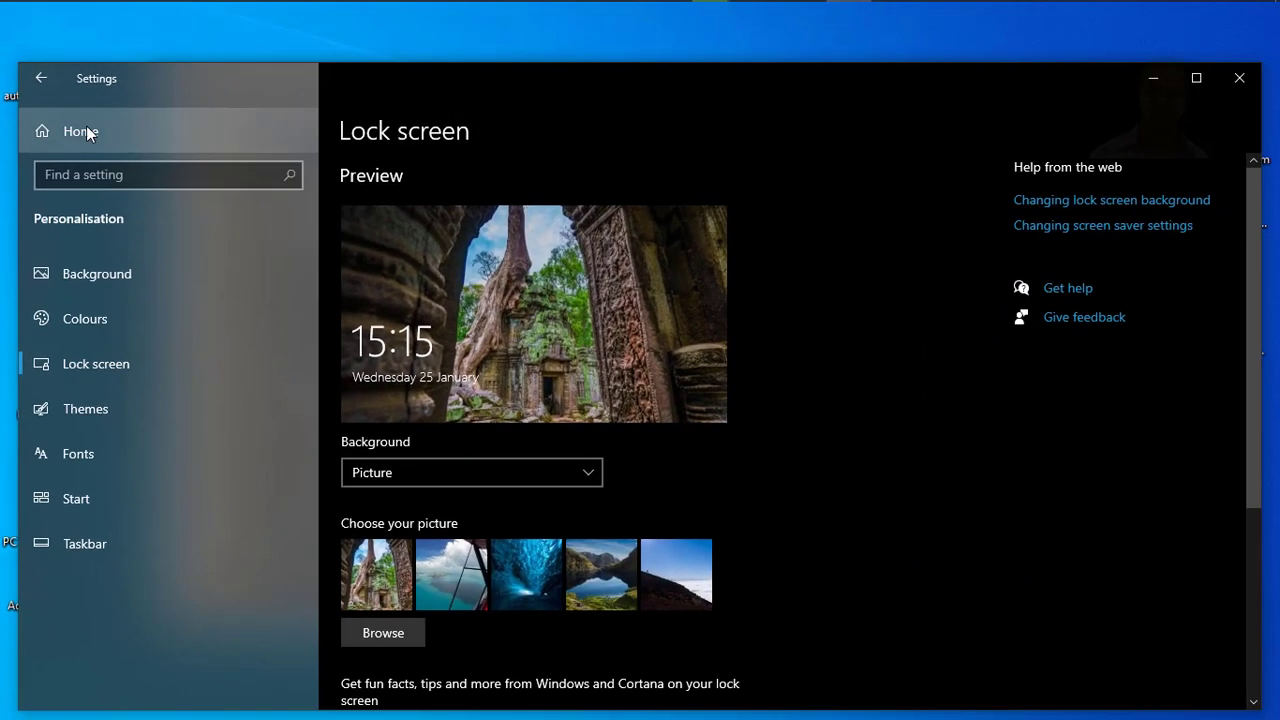
pyautogui.click(41, 79)
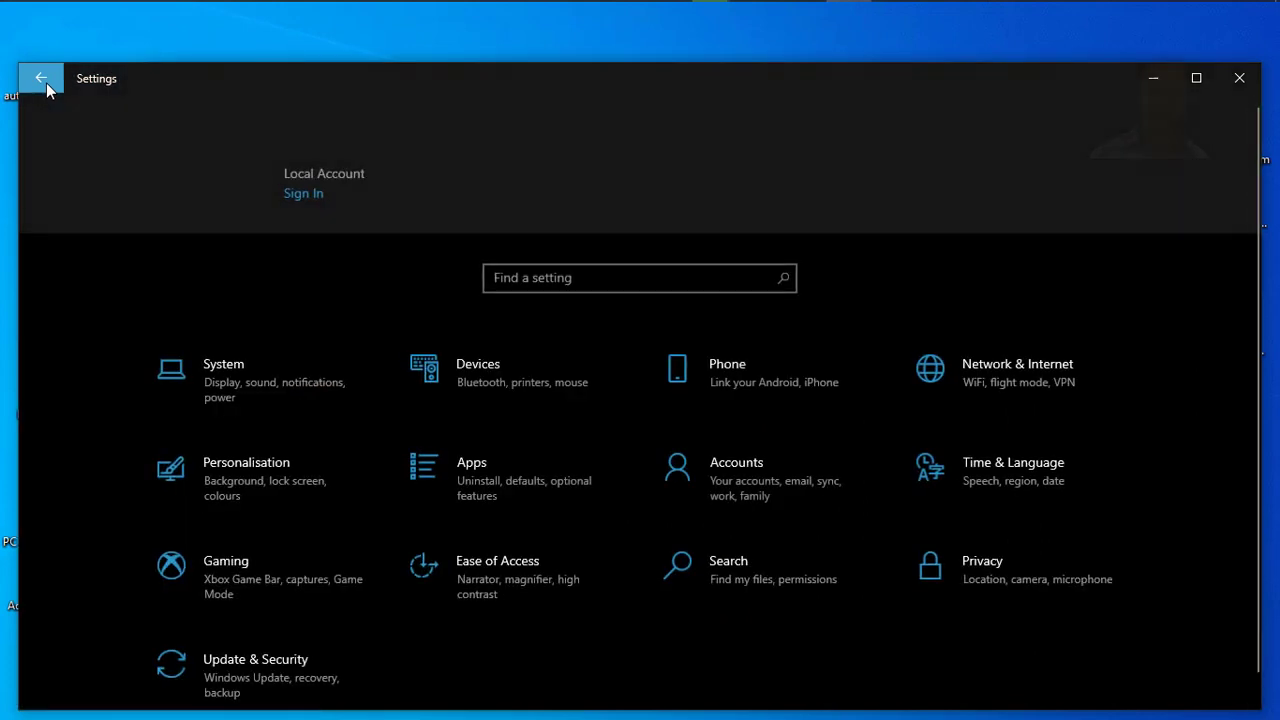
pyautogui.click(258, 690)
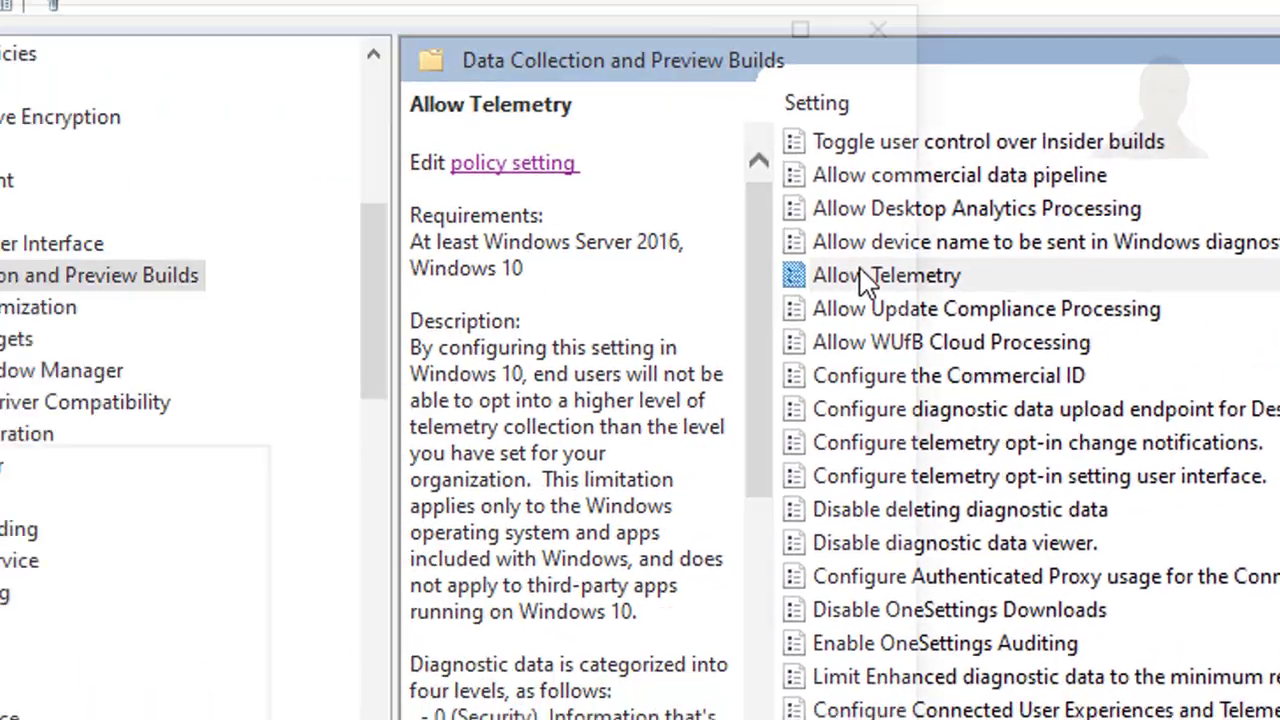
# Step: Set the Allow Telemetry policy to Enabled with the 2 - Enhanced option in Local Group Policy Editor, then apply and close it
pyautogui.doubleClick(330, 285)
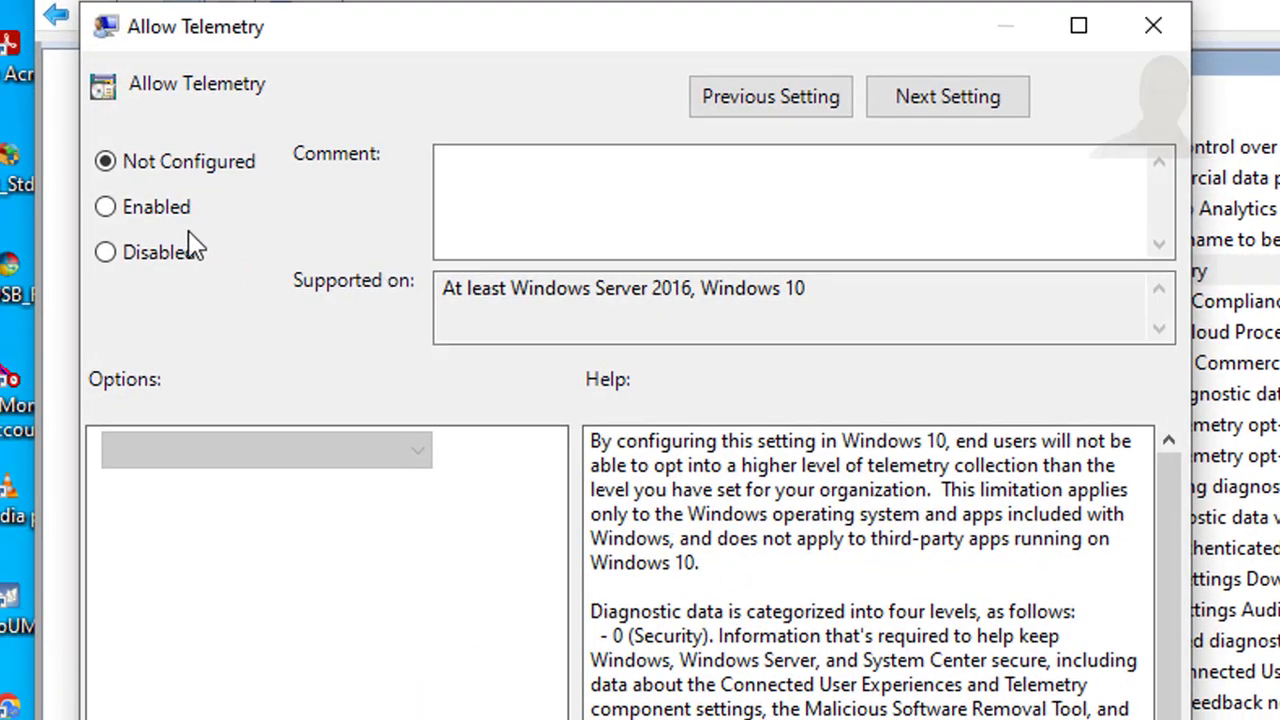
pyautogui.click(166, 214)
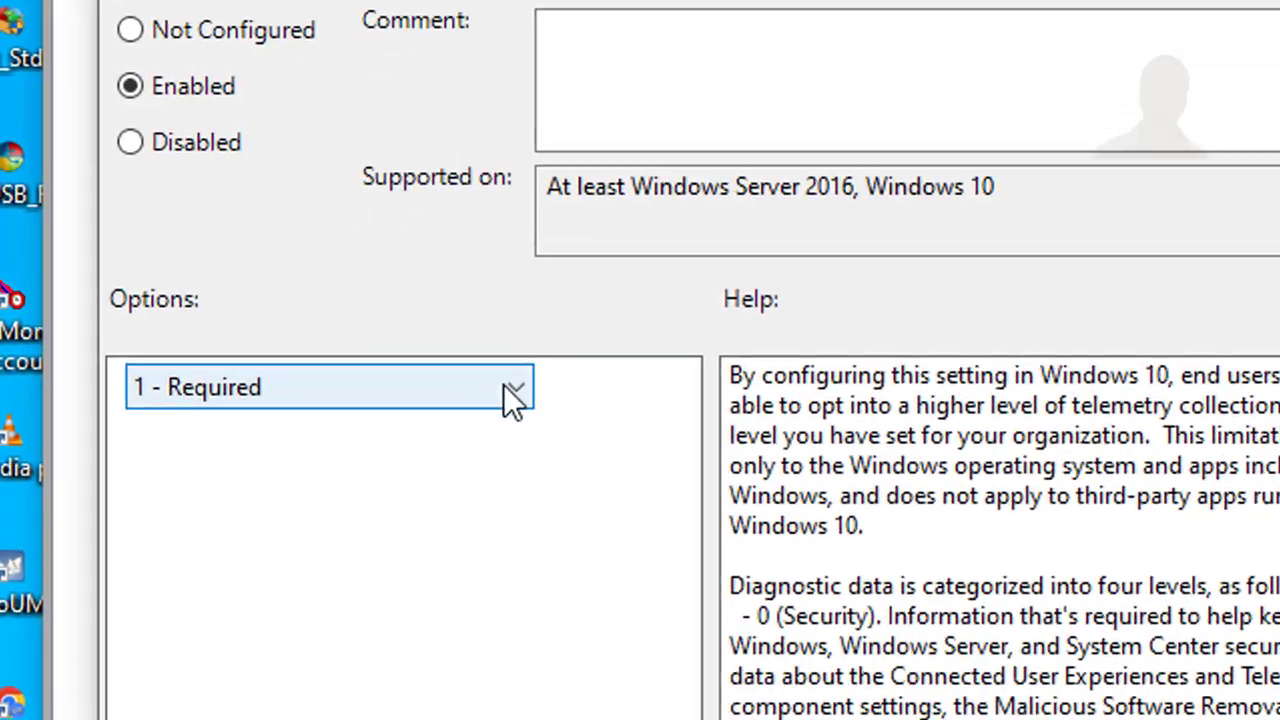
pyautogui.click(417, 450)
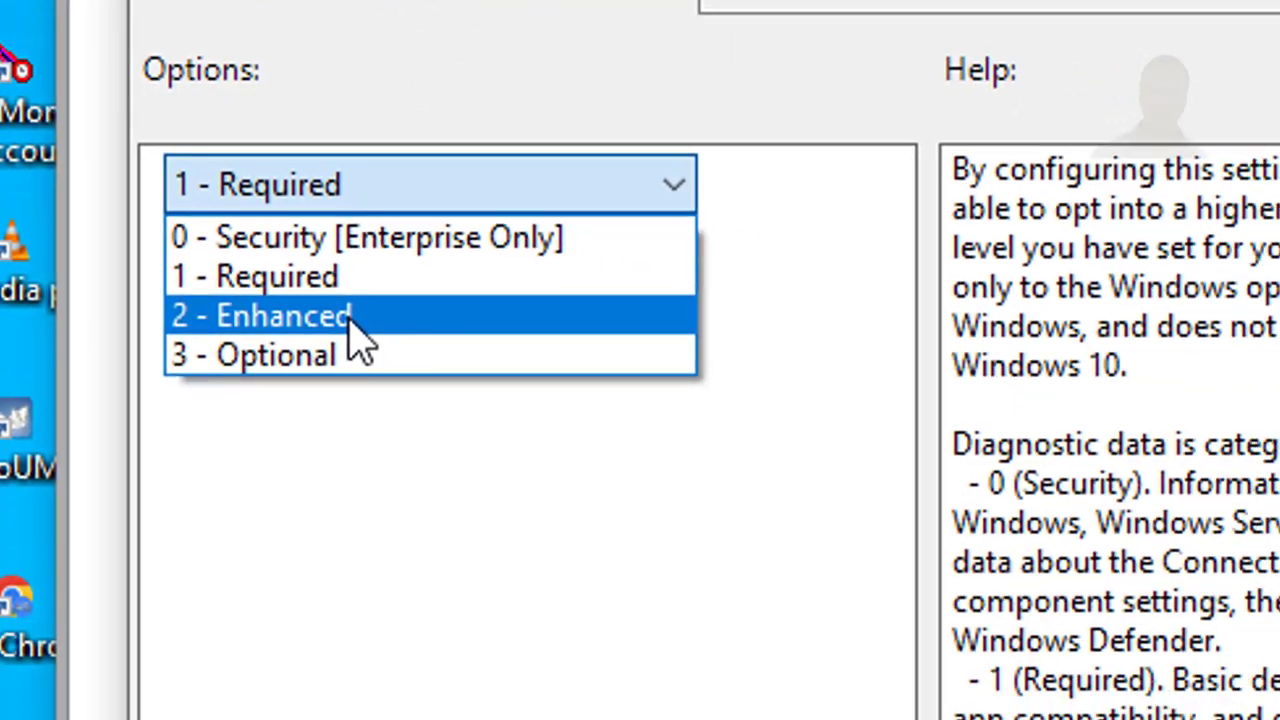
pyautogui.click(405, 366)
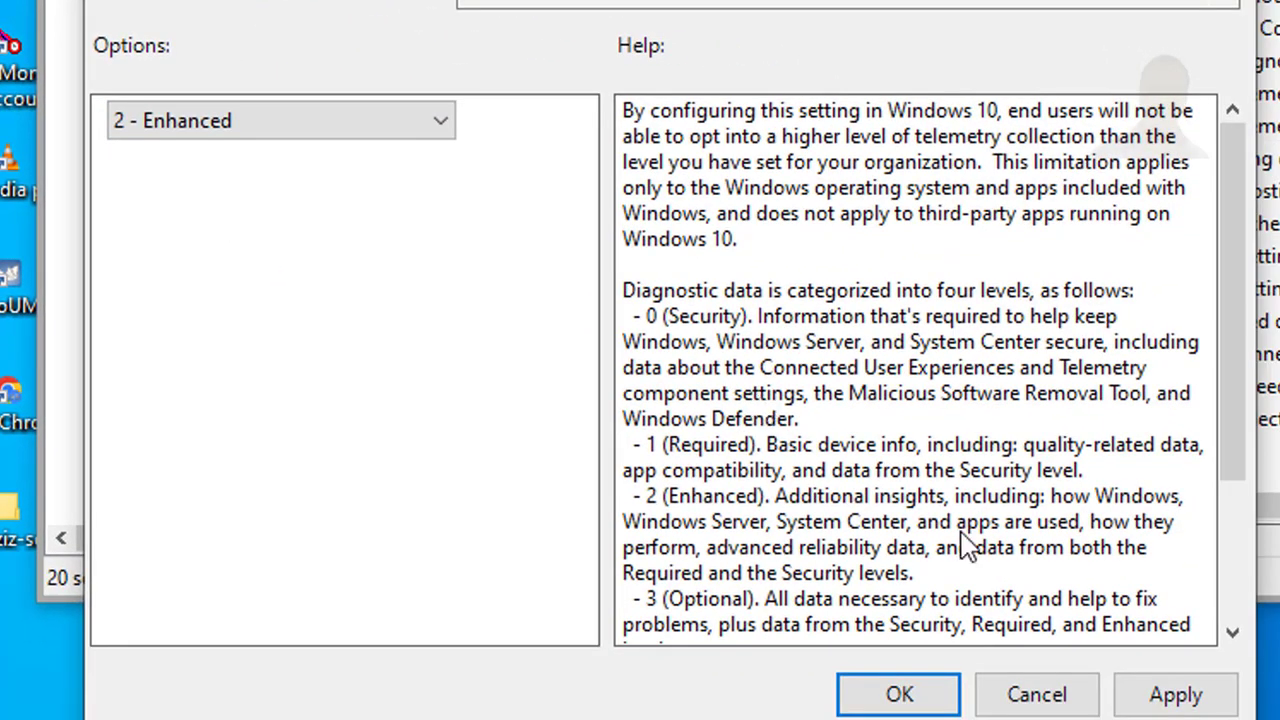
pyautogui.click(1180, 697)
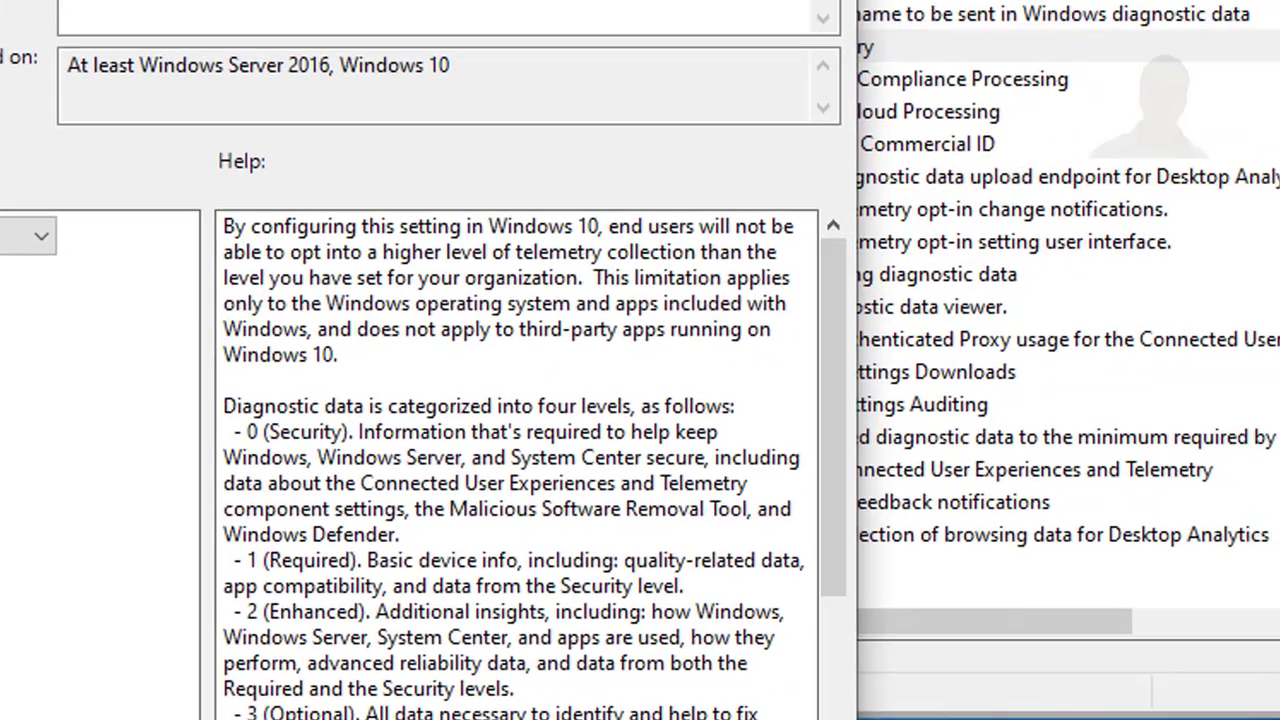
pyautogui.click(899, 694)
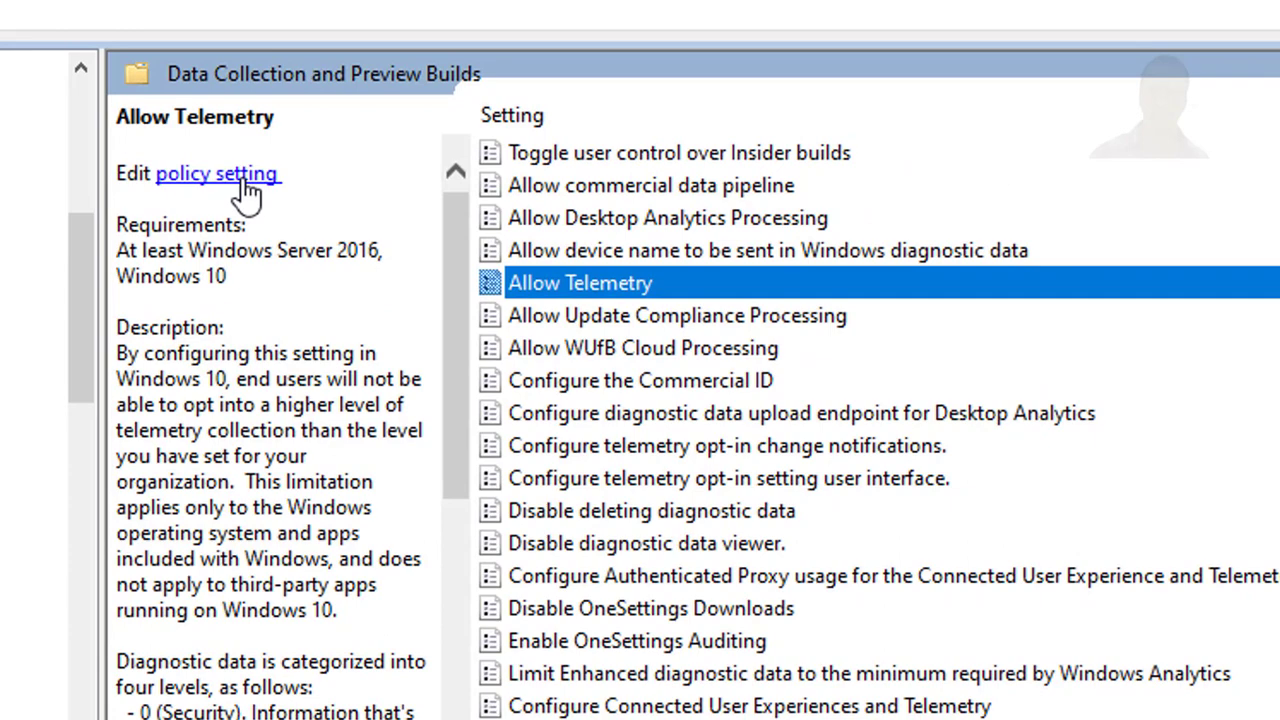
# Step: Reset the Allow Telemetry policy from Enabled to Not Configured, then apply and close it
pyautogui.click(222, 11)
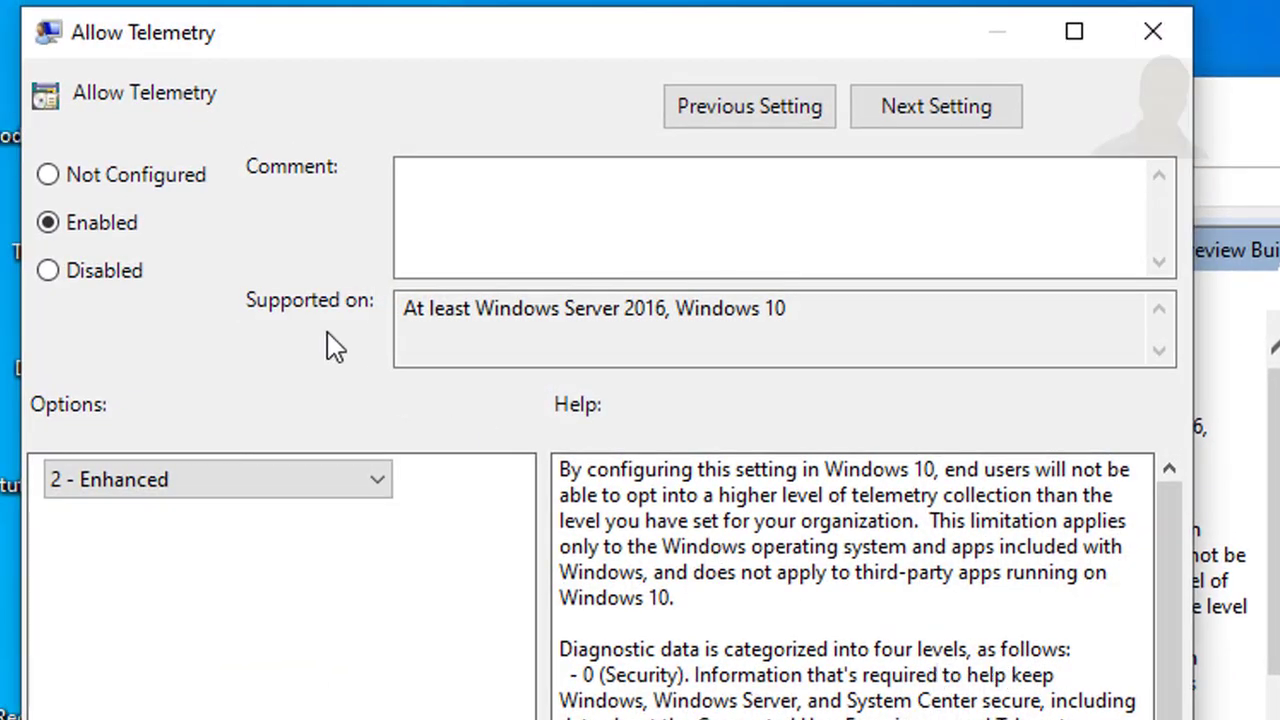
pyautogui.click(181, 180)
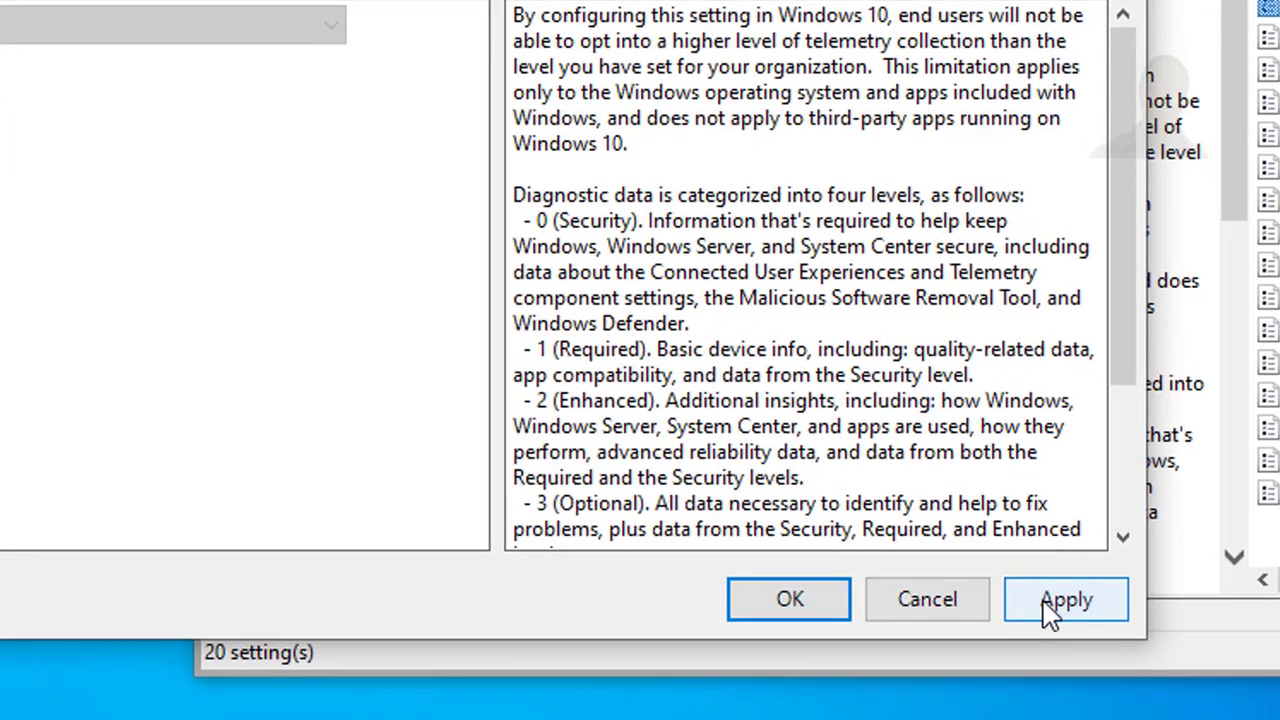
pyautogui.click(1050, 605)
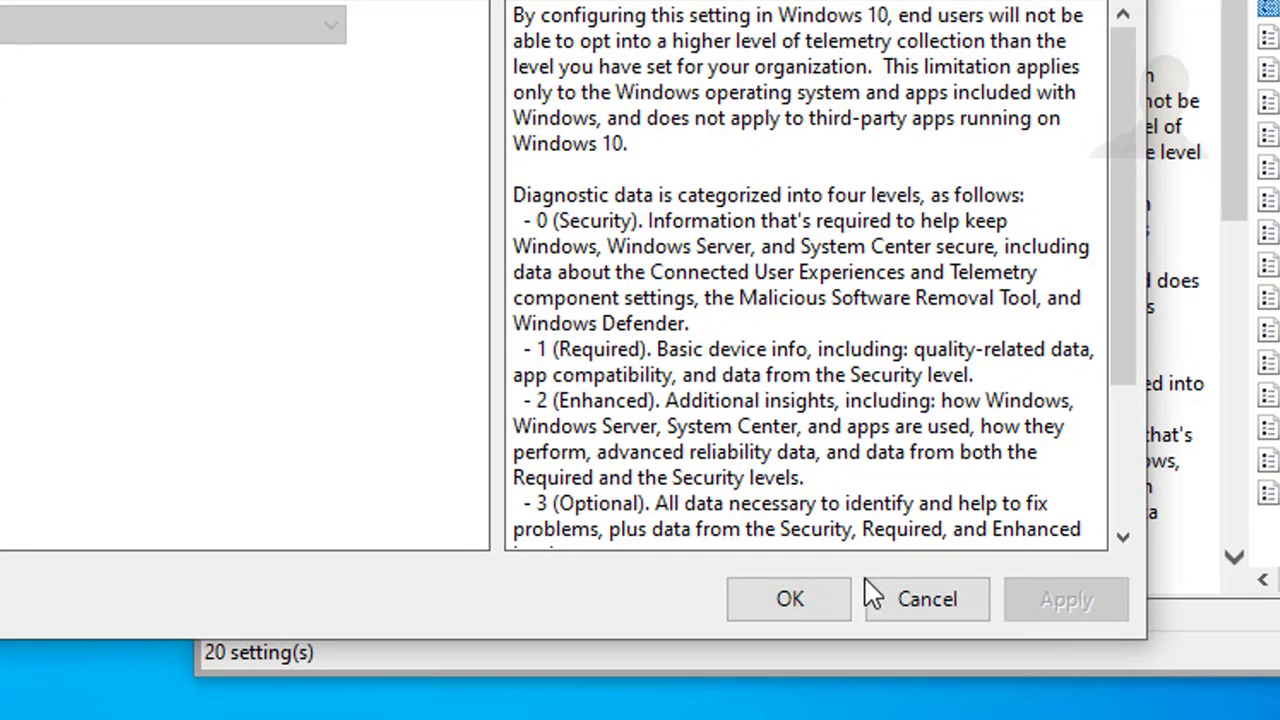
pyautogui.click(820, 603)
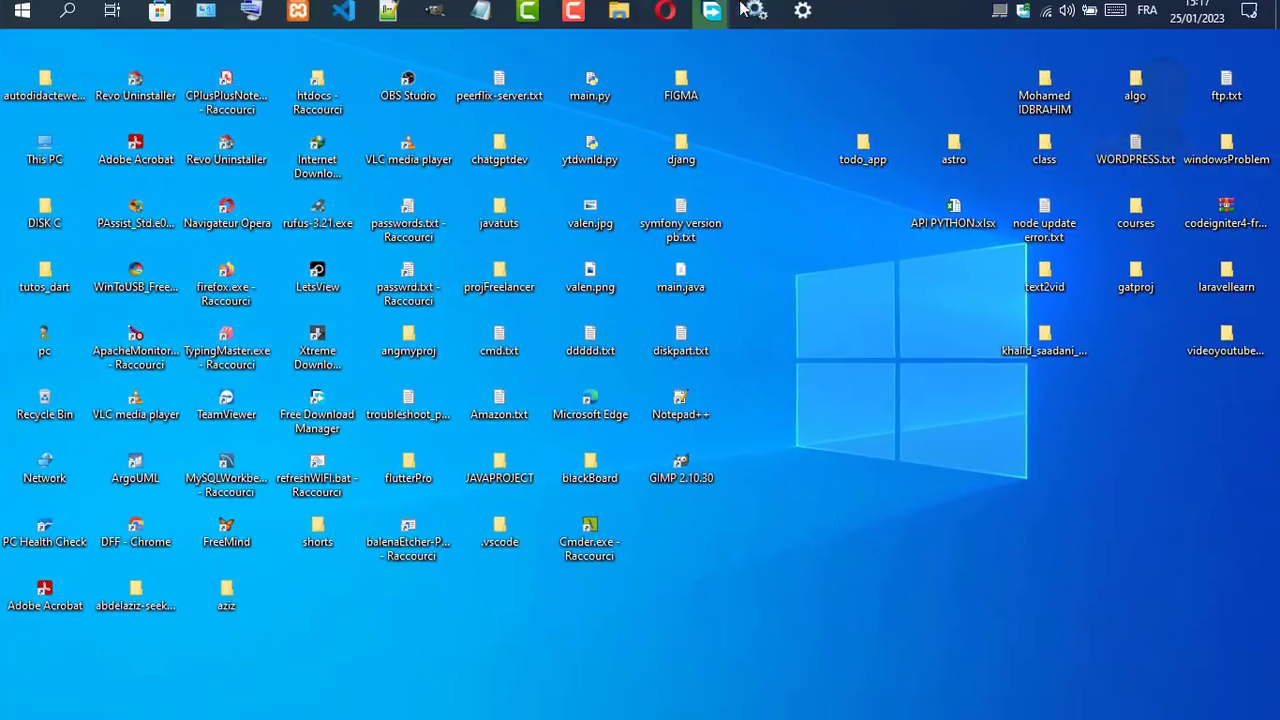
# Step: Switch to the Services window and enlarge it to look over the service list
pyautogui.click(755, 18)
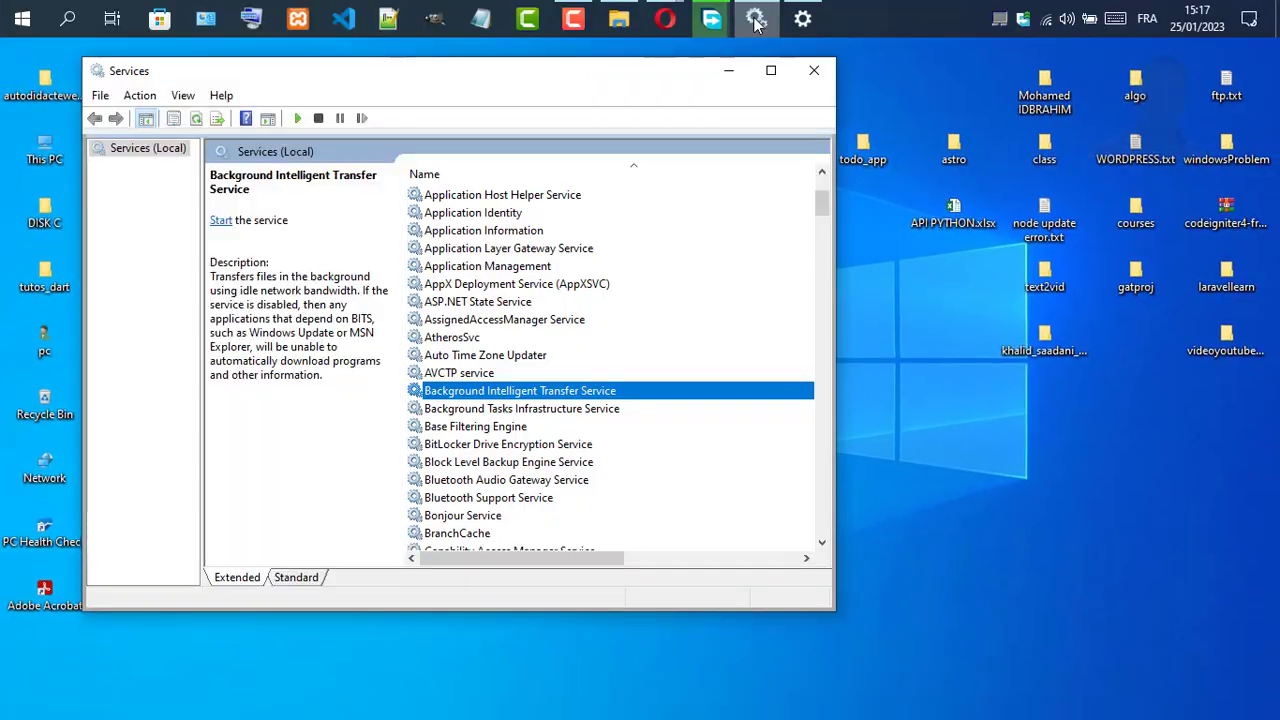
pyautogui.click(771, 70)
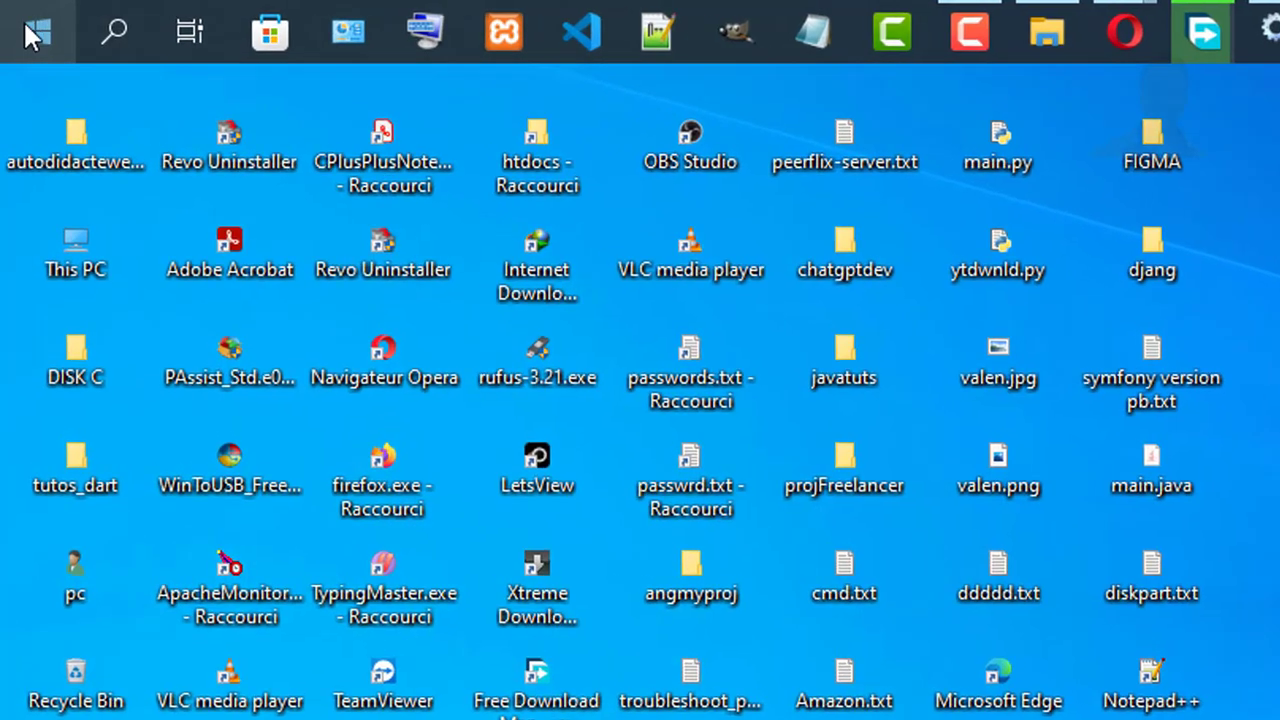
# Step: Open an administrator Command Prompt and try to refresh group policy with the command gpudate /force
pyautogui.rightClick(20, 21)
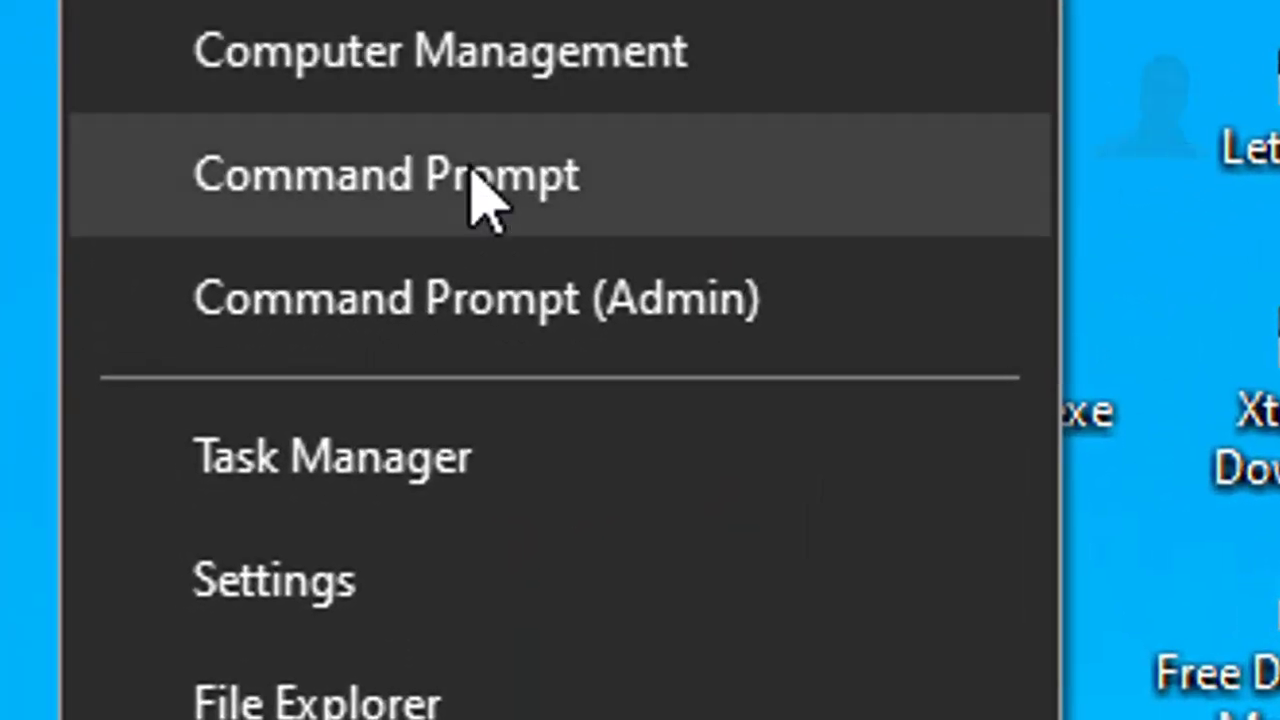
pyautogui.click(553, 322)
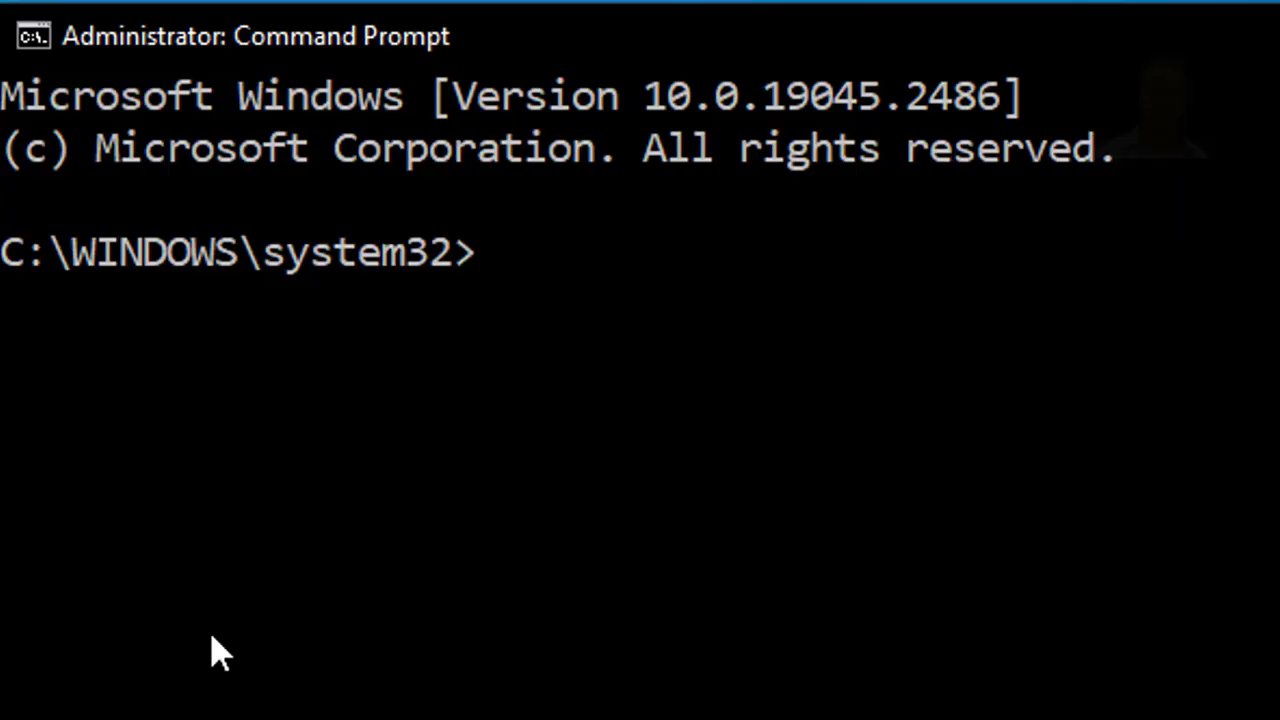
pyautogui.write('gpu')
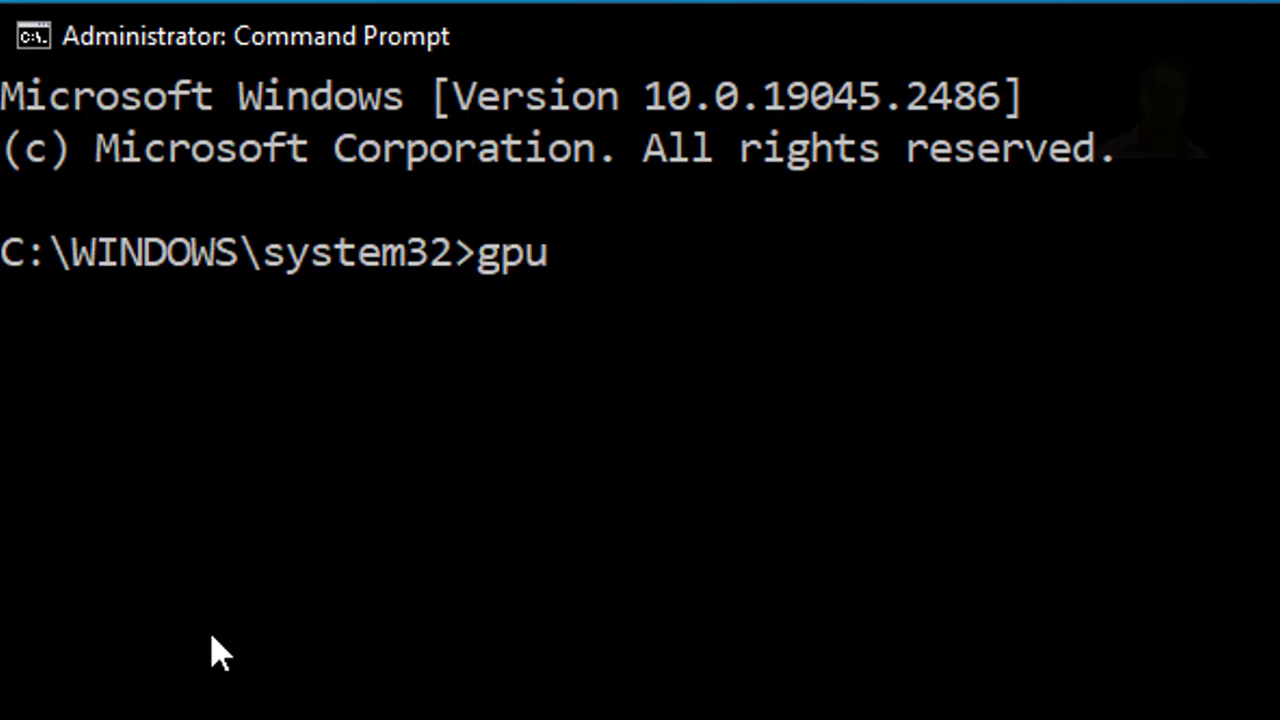
pyautogui.write('date')
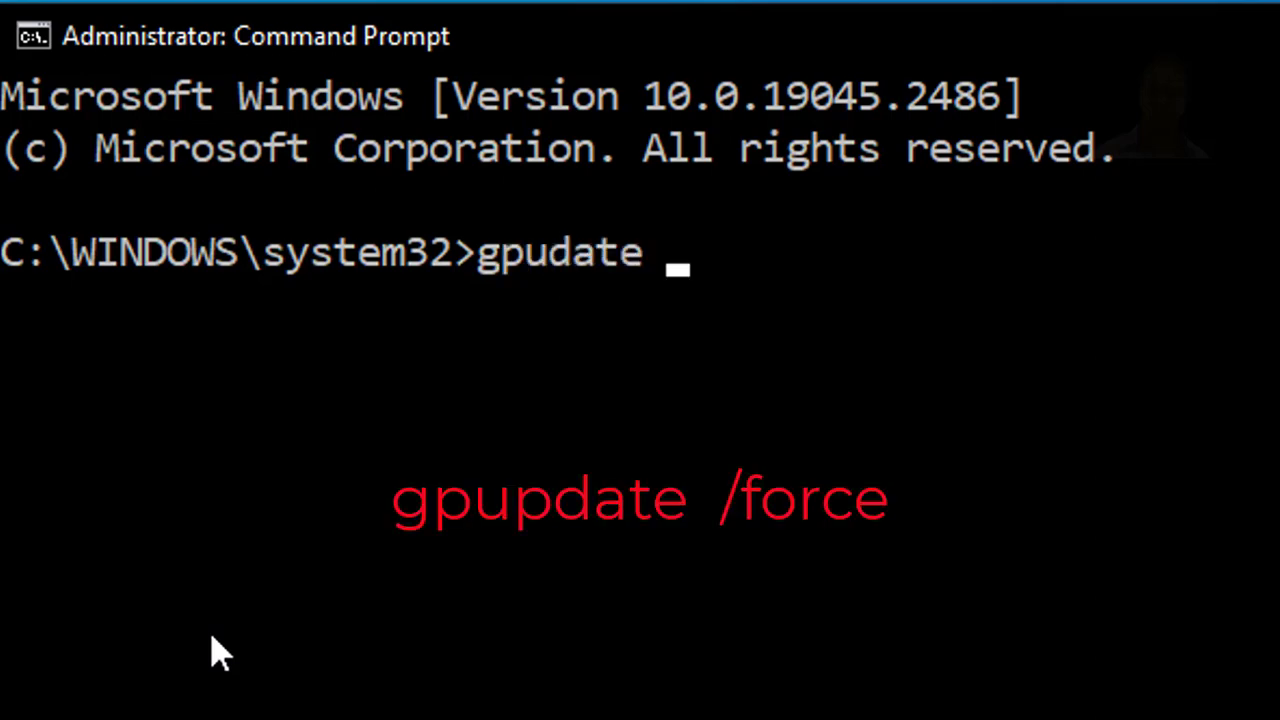
pyautogui.write(' :')
pyautogui.press('BackSpace')
pyautogui.write('/f')
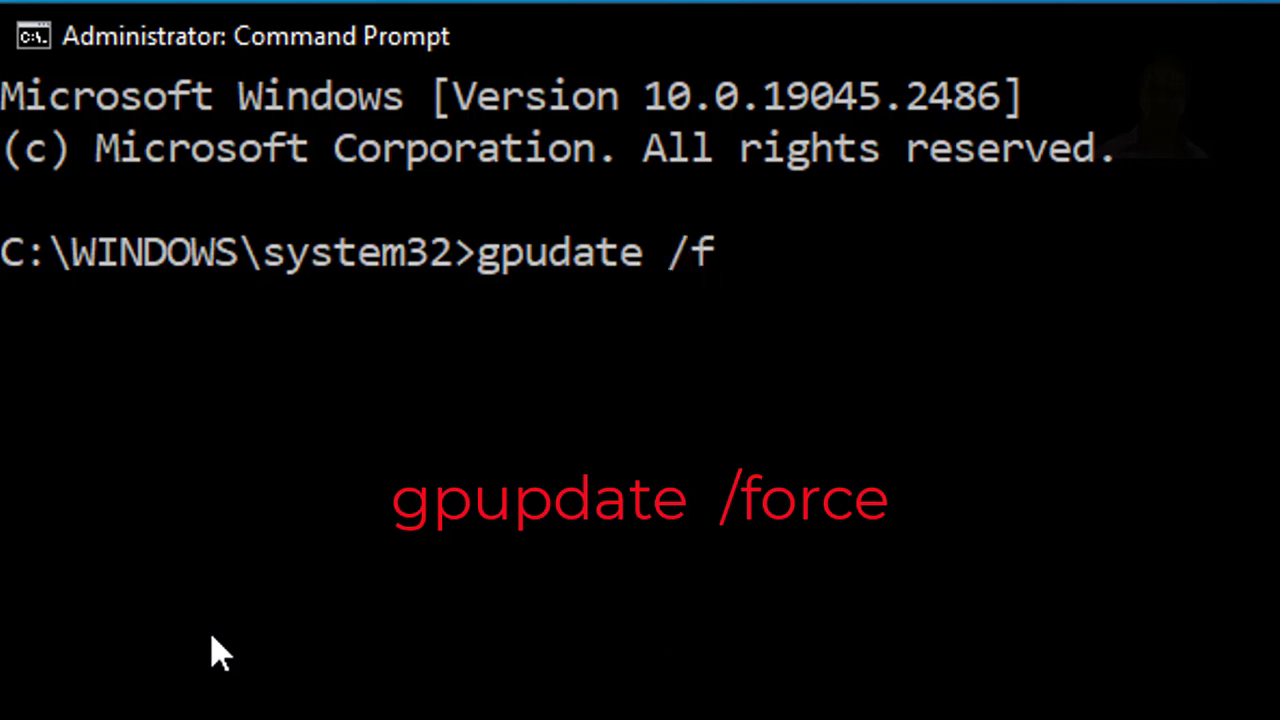
pyautogui.write('orce')
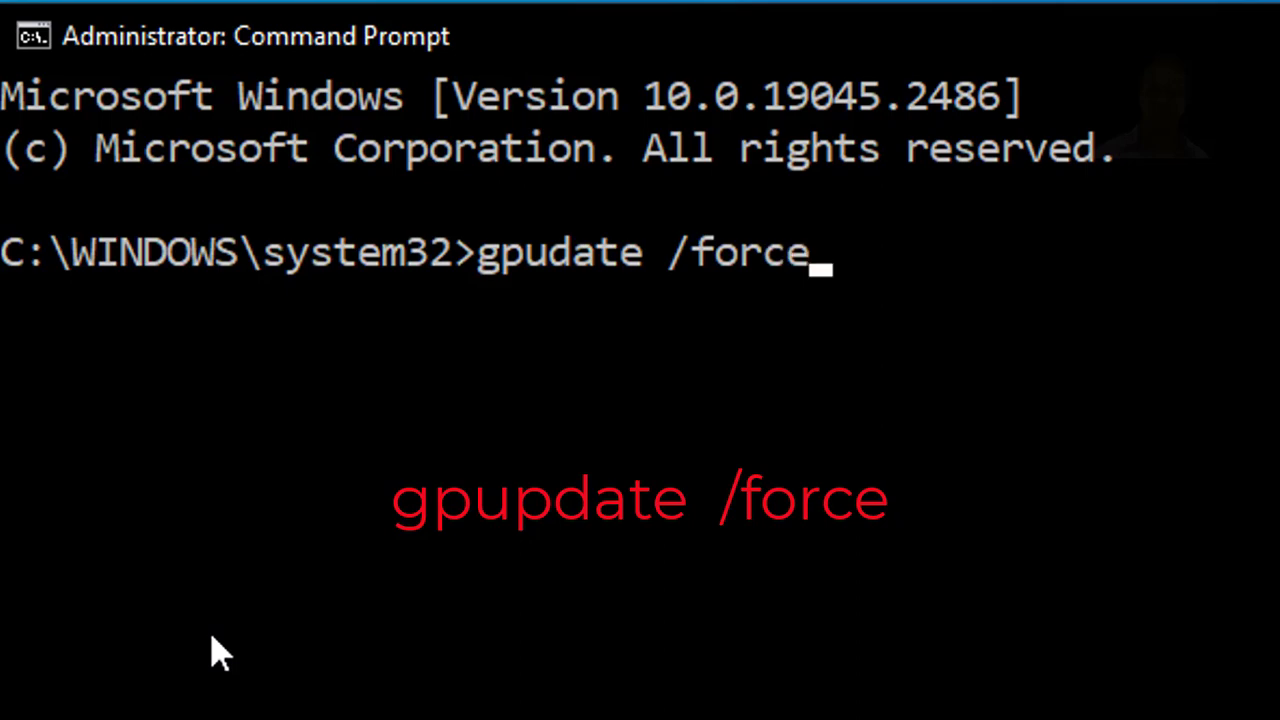
pyautogui.press('Return')
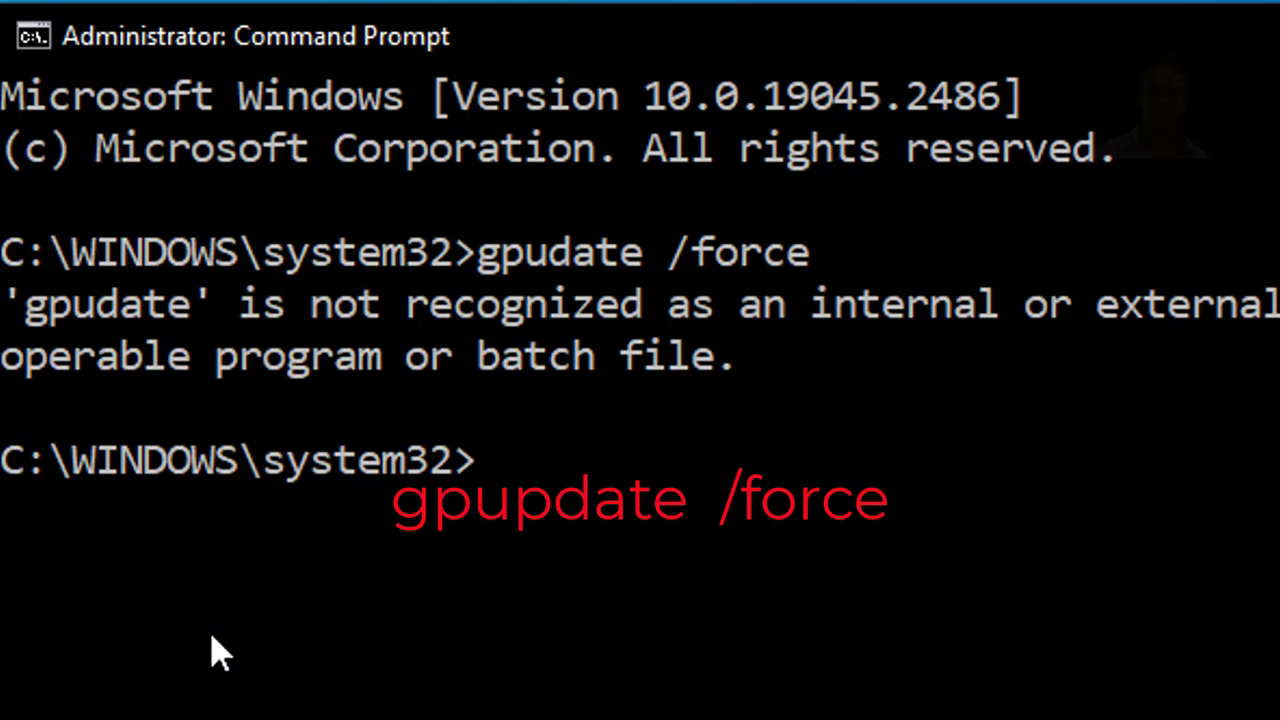
# Step: Correct the previous command to gpupdate /force, run it, and minimise the Command Prompt window
pyautogui.press('Up')
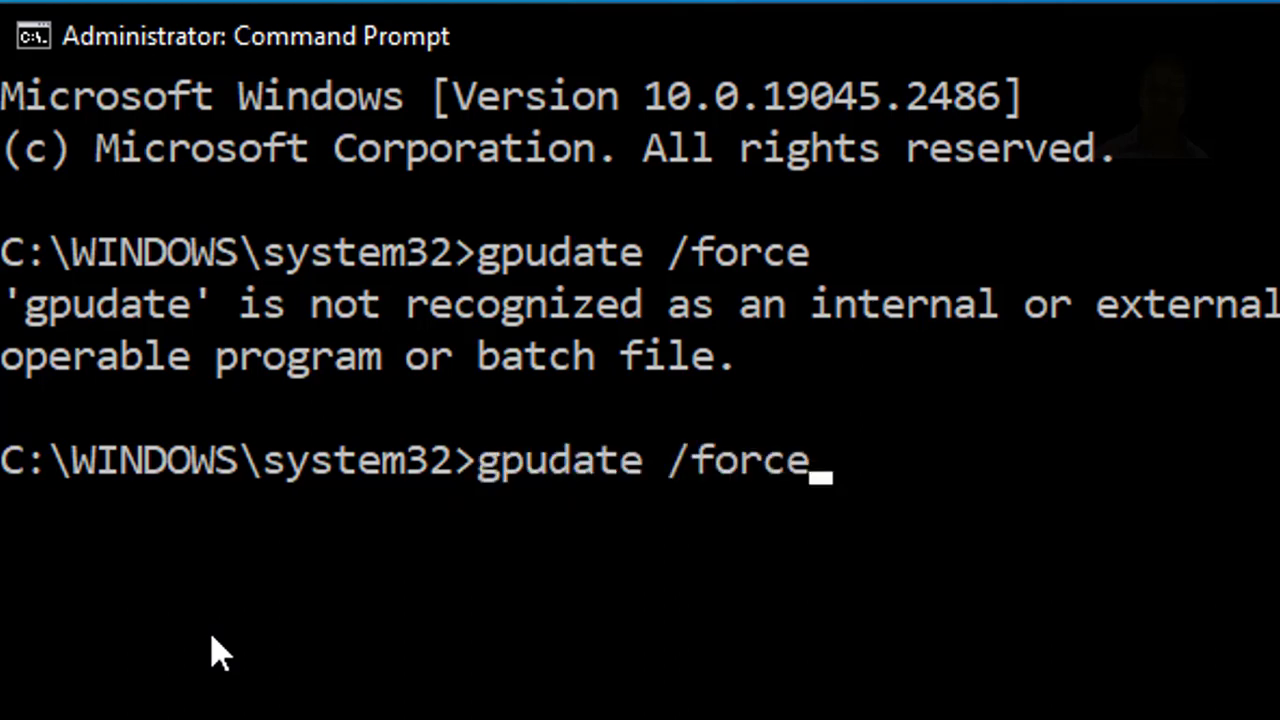
pyautogui.press('Left')
pyautogui.press('Left')
pyautogui.press('Left')
pyautogui.press('Left')
pyautogui.press('Left')
pyautogui.press('Left')
pyautogui.press('Left')
pyautogui.press('Left')
pyautogui.press('Left')
pyautogui.press('Left')
pyautogui.write('p')
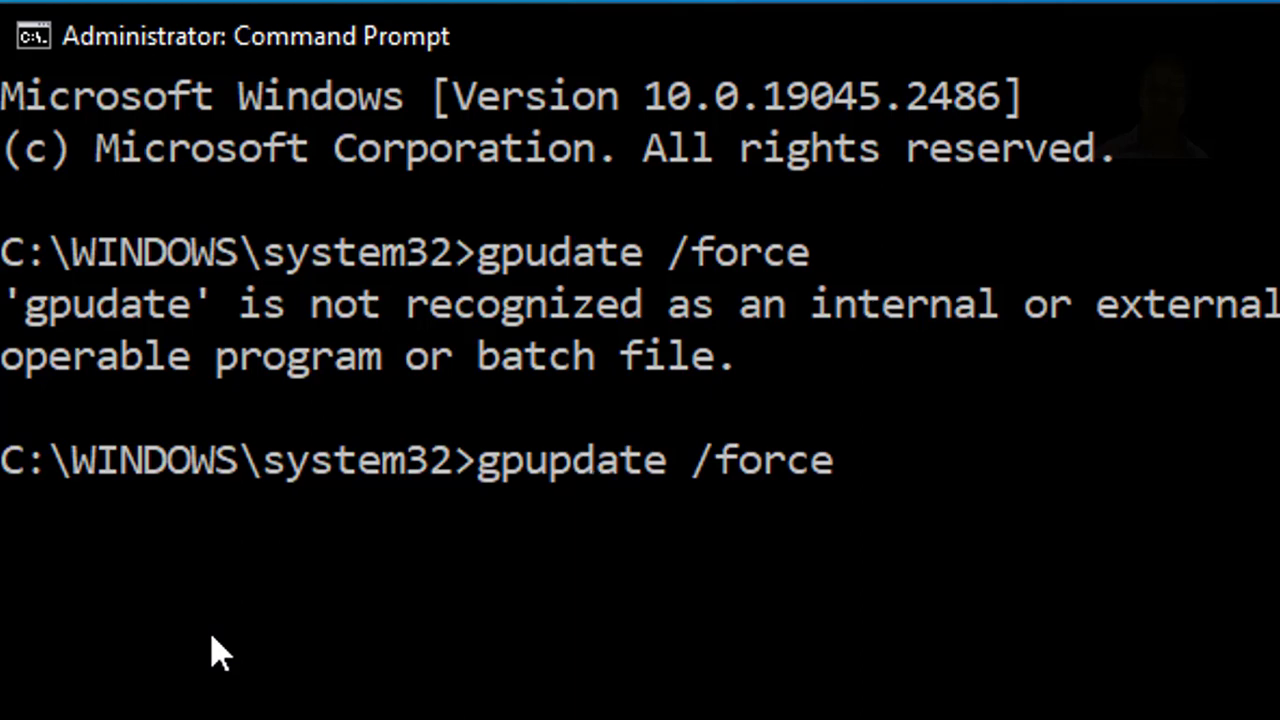
pyautogui.press('End')
pyautogui.moveTo(857, 466); pyautogui.dragTo(478, 470)
pyautogui.click(850, 466)
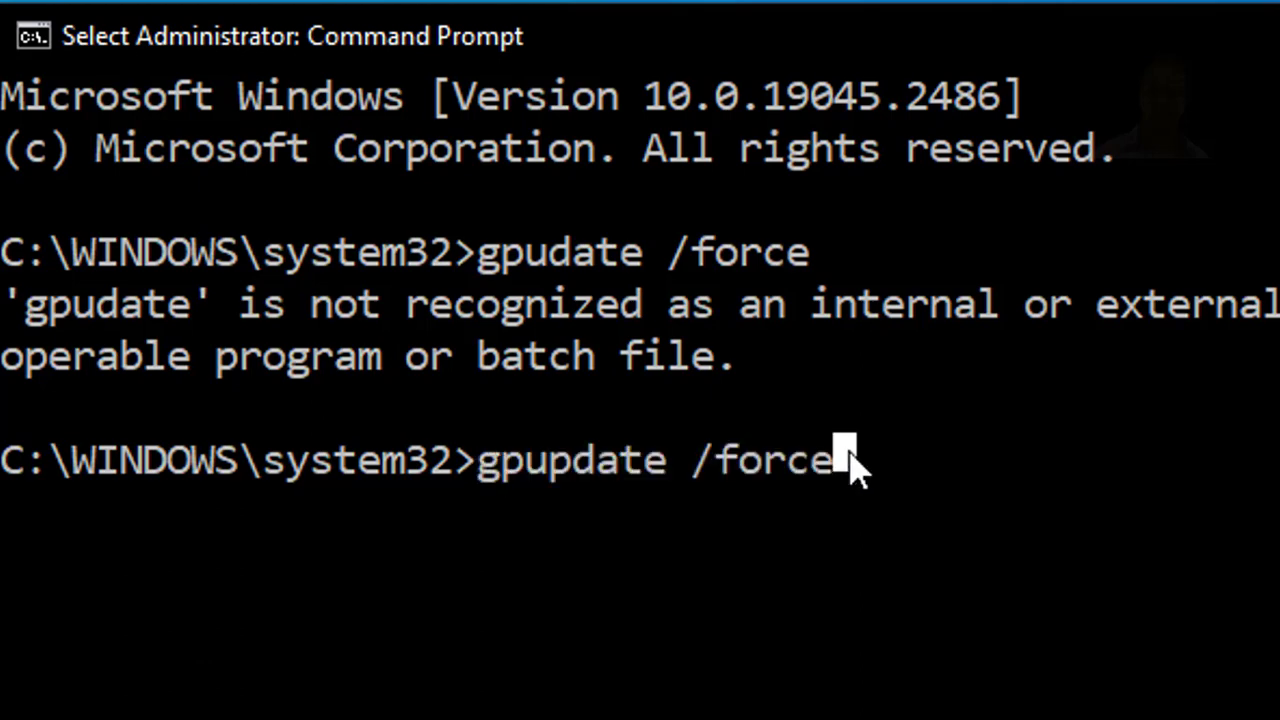
pyautogui.press('Escape')
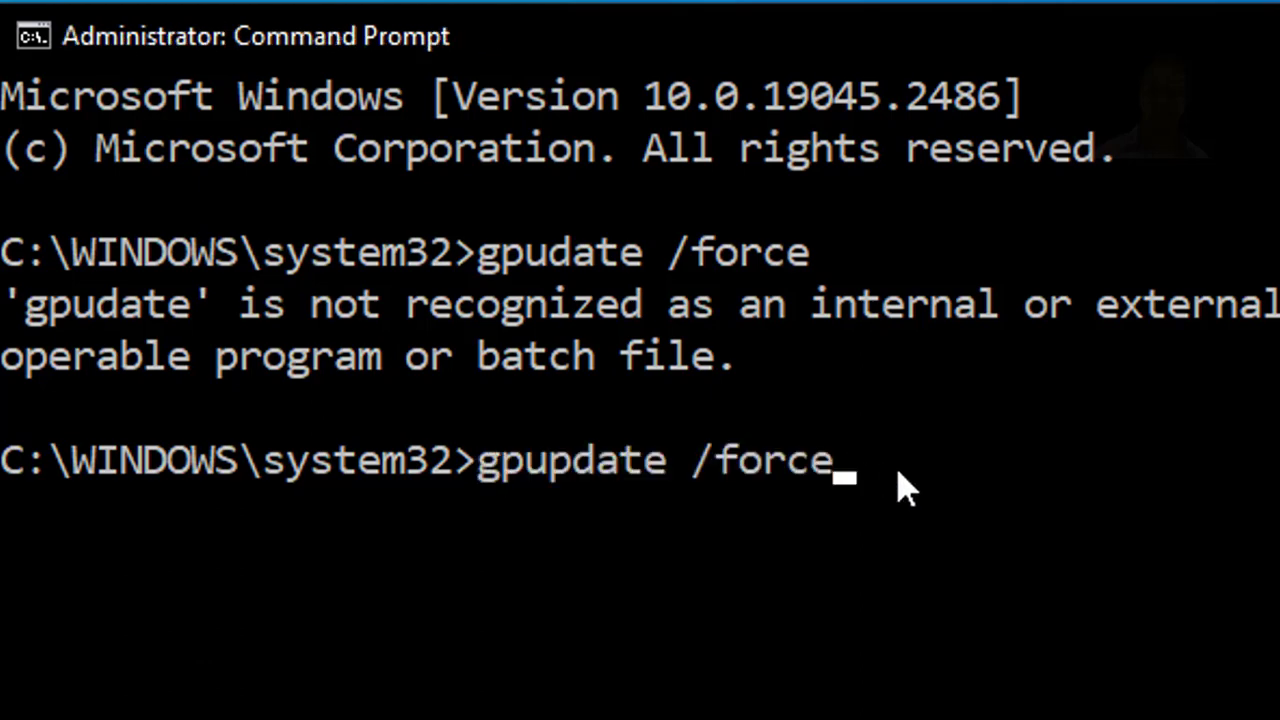
pyautogui.press('Return')
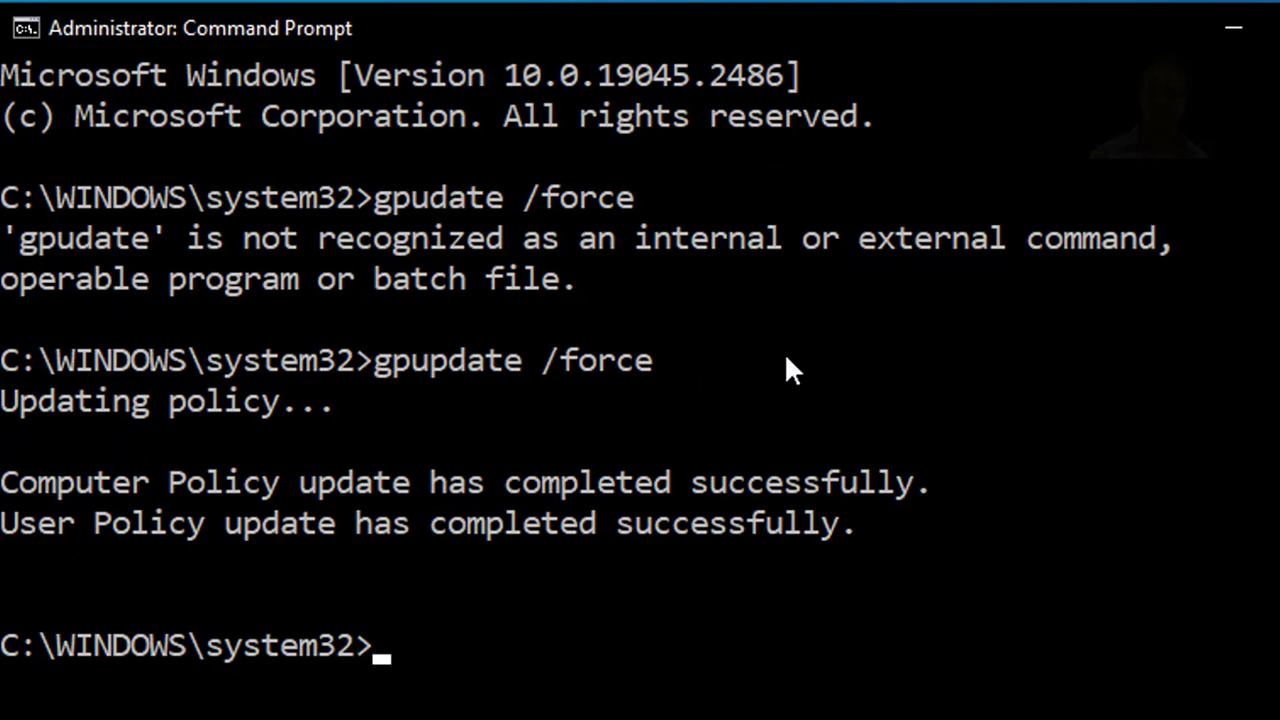
pyautogui.click(1231, 24)
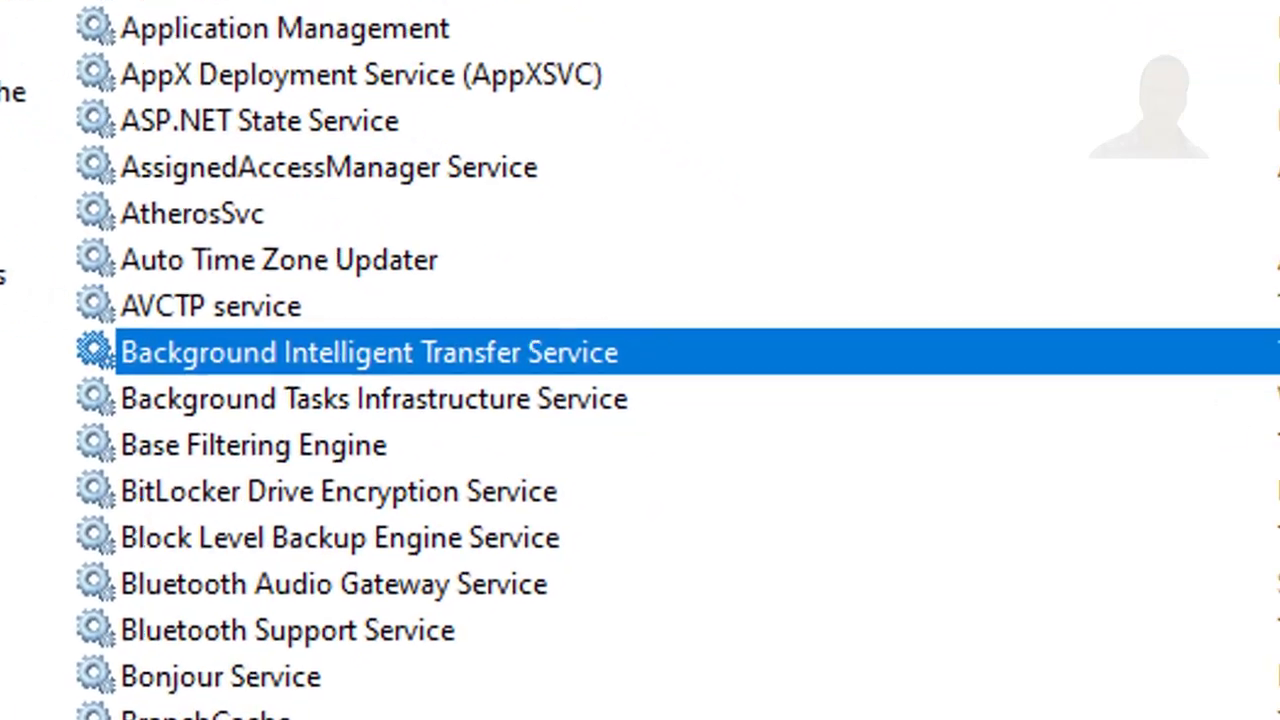
# Step: Start the Background Intelligent Transfer Service in the Services window and set its startup type to Automatic, then apply and close its properties
pyautogui.rightClick(596, 360)
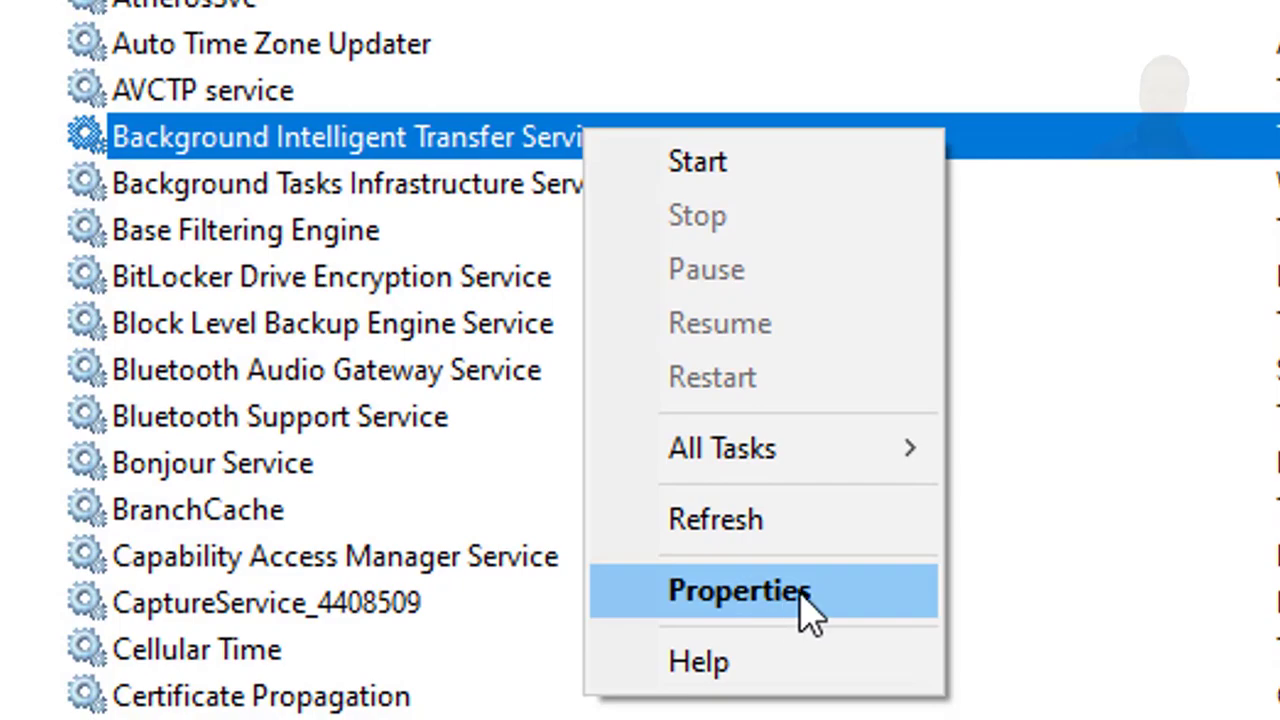
pyautogui.click(787, 600)
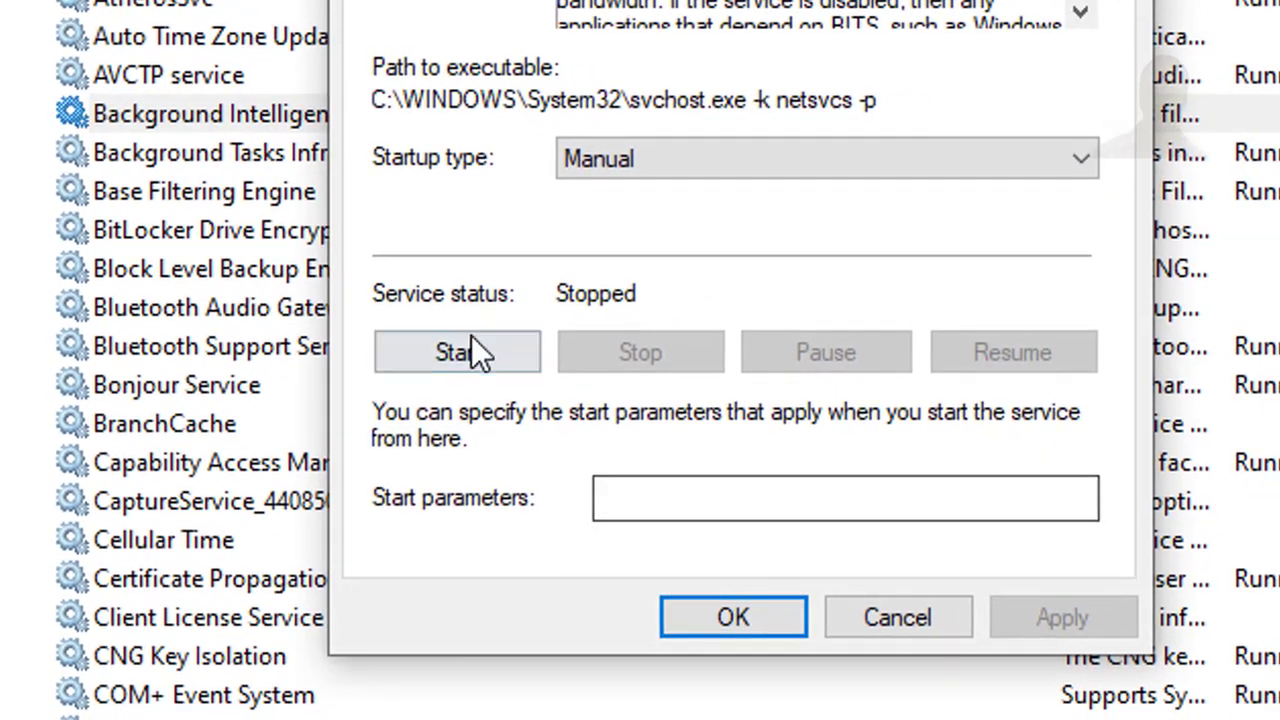
pyautogui.click(485, 355)
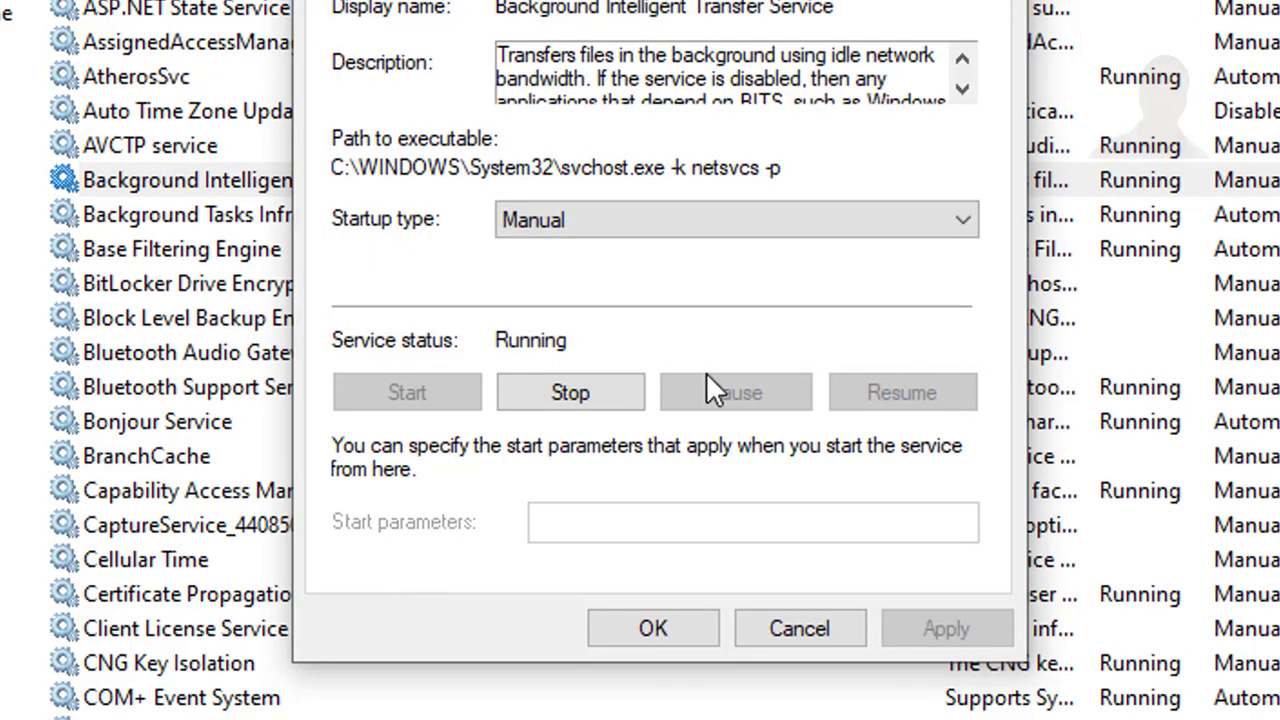
pyautogui.click(958, 224)
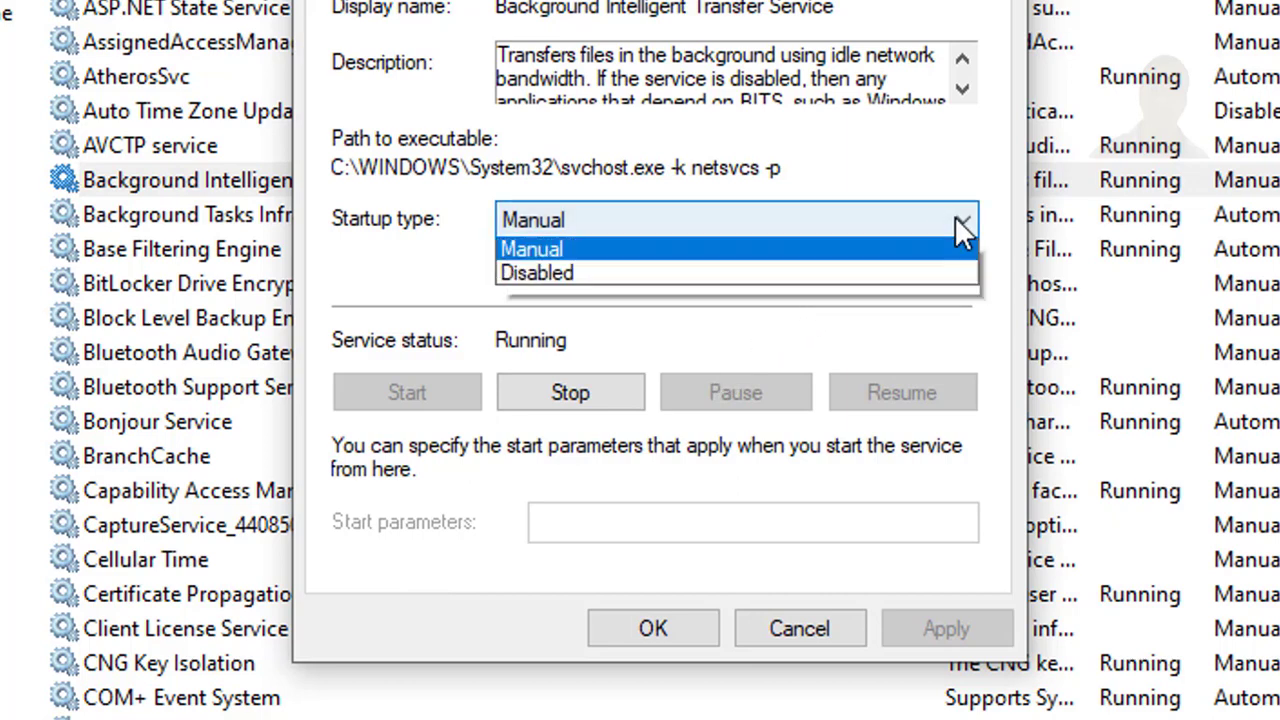
pyautogui.click(918, 276)
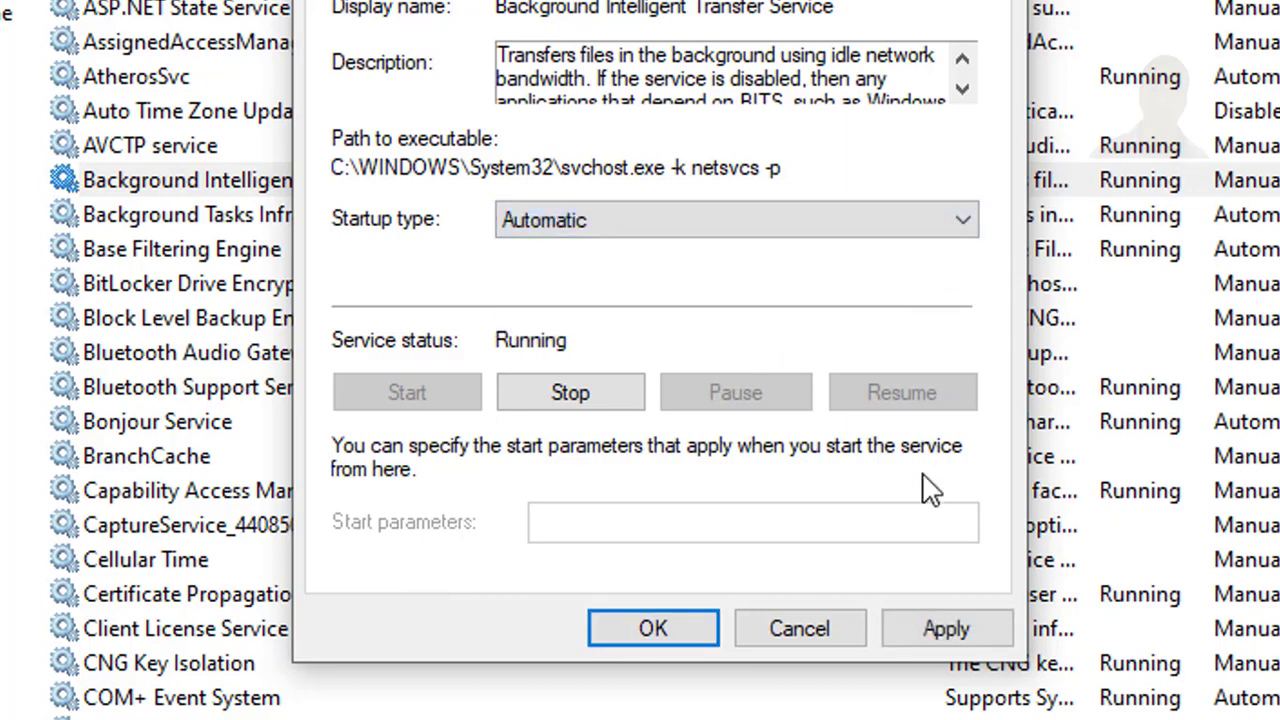
pyautogui.click(938, 622)
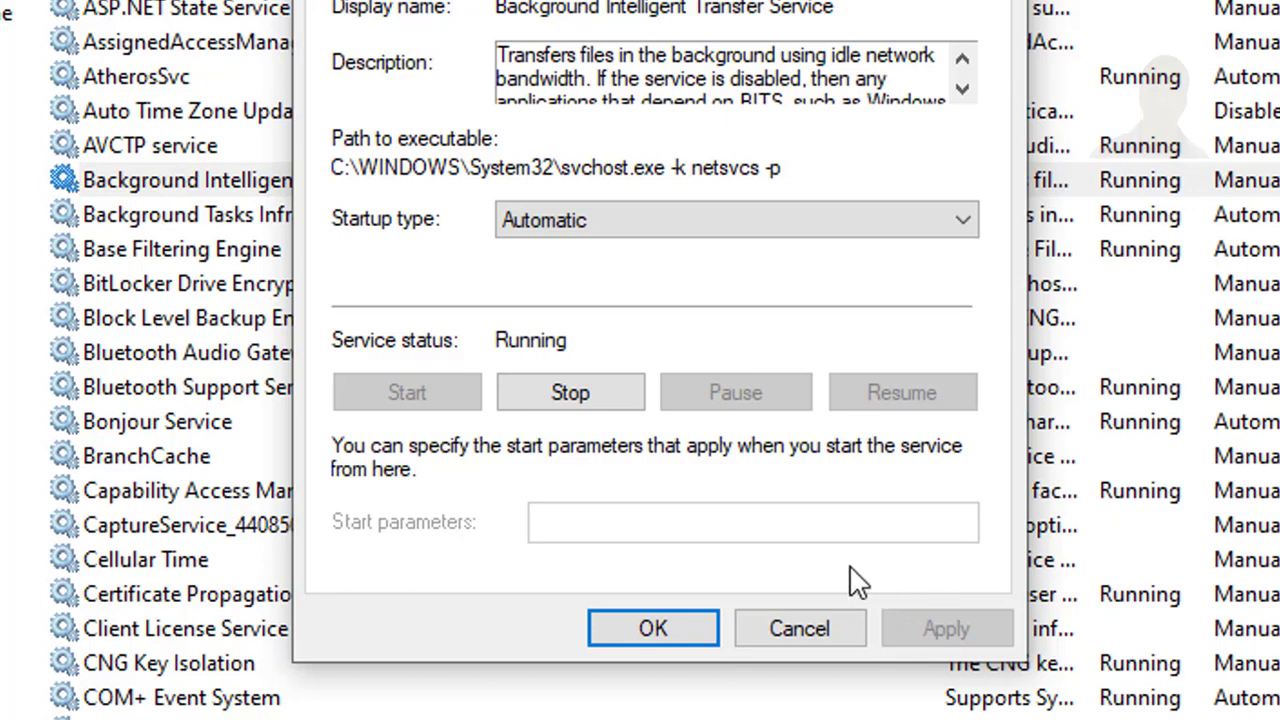
pyautogui.click(688, 621)
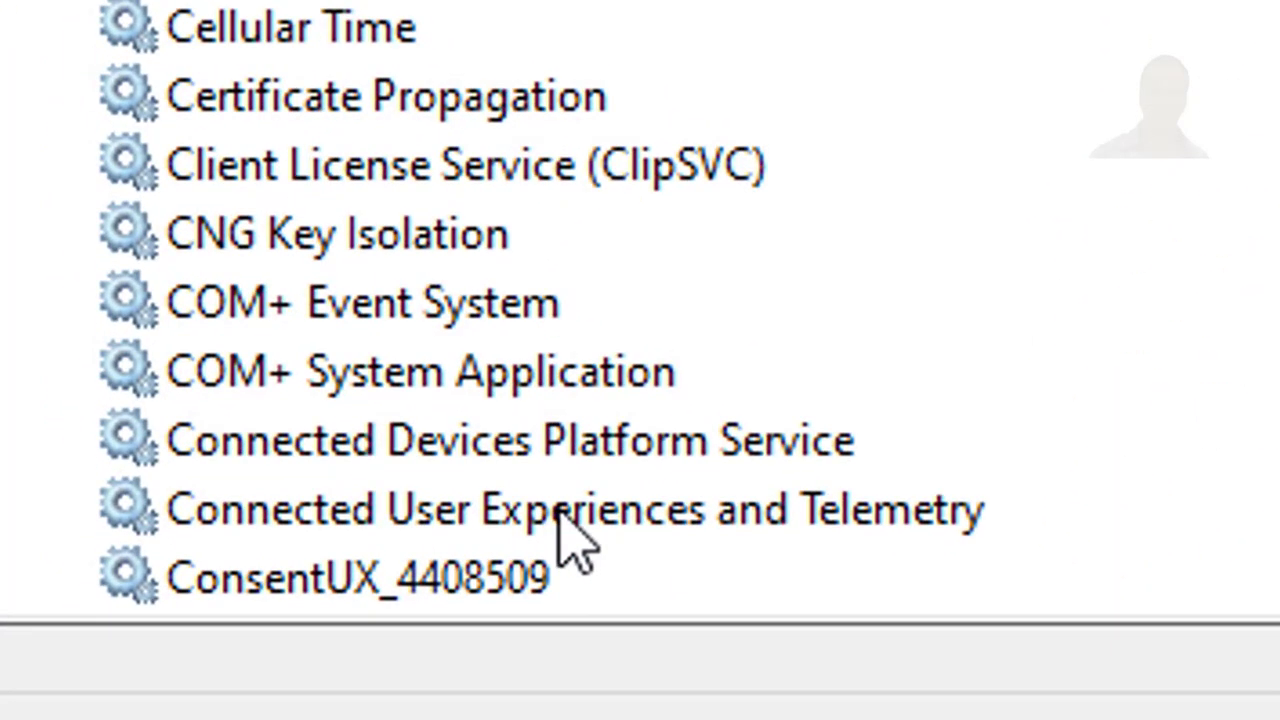
# Step: Check the startup type and status of the Connected User Experiences and Telemetry service in its properties, then close them
pyautogui.click(563, 515)
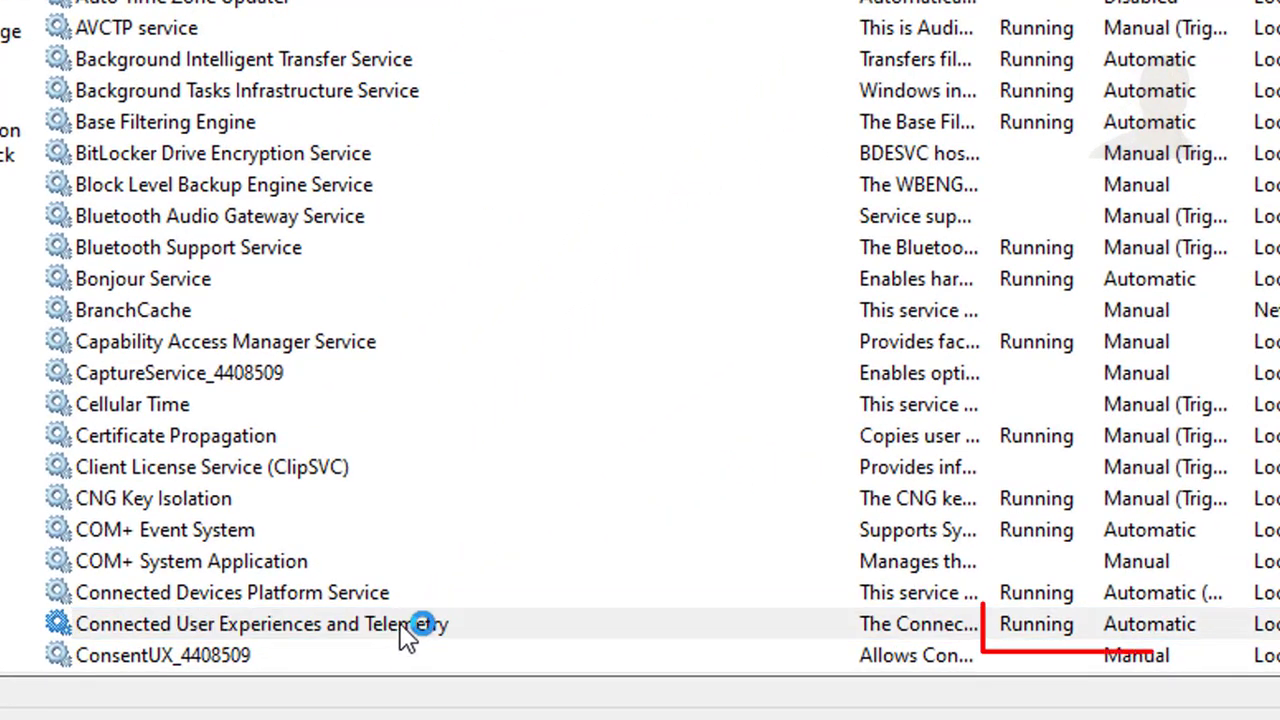
pyautogui.doubleClick(402, 630)
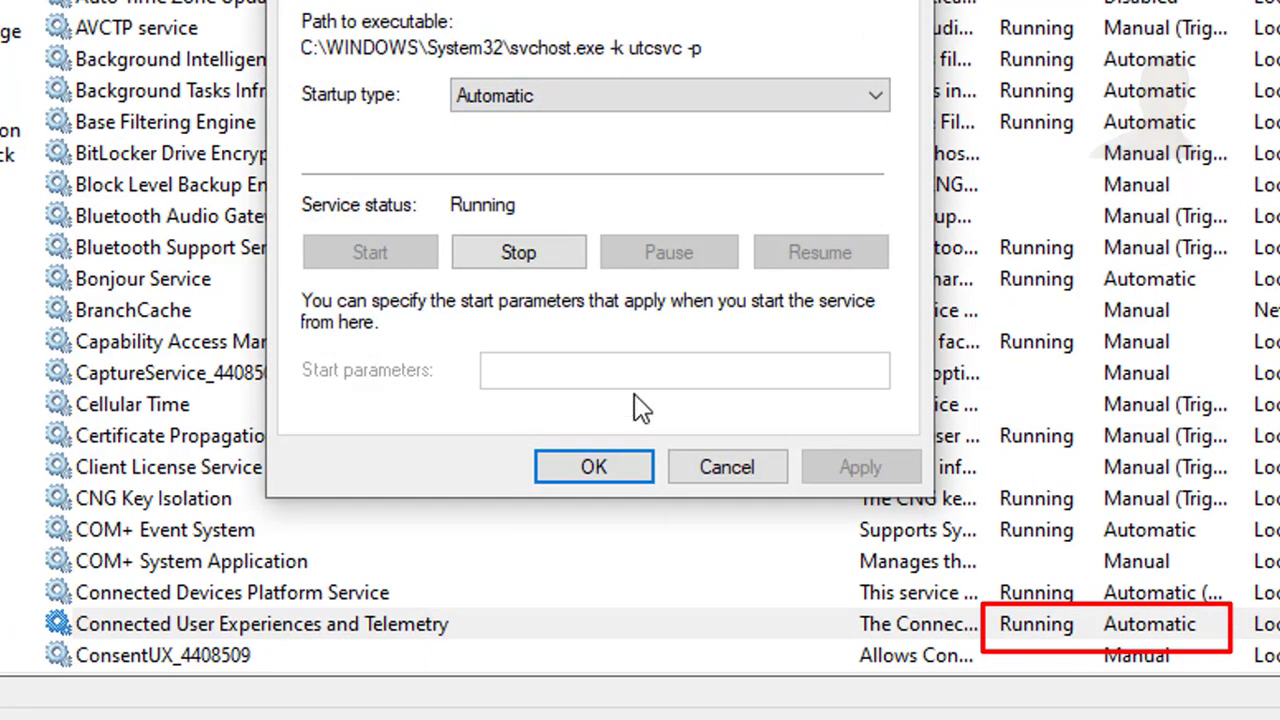
pyautogui.click(622, 472)
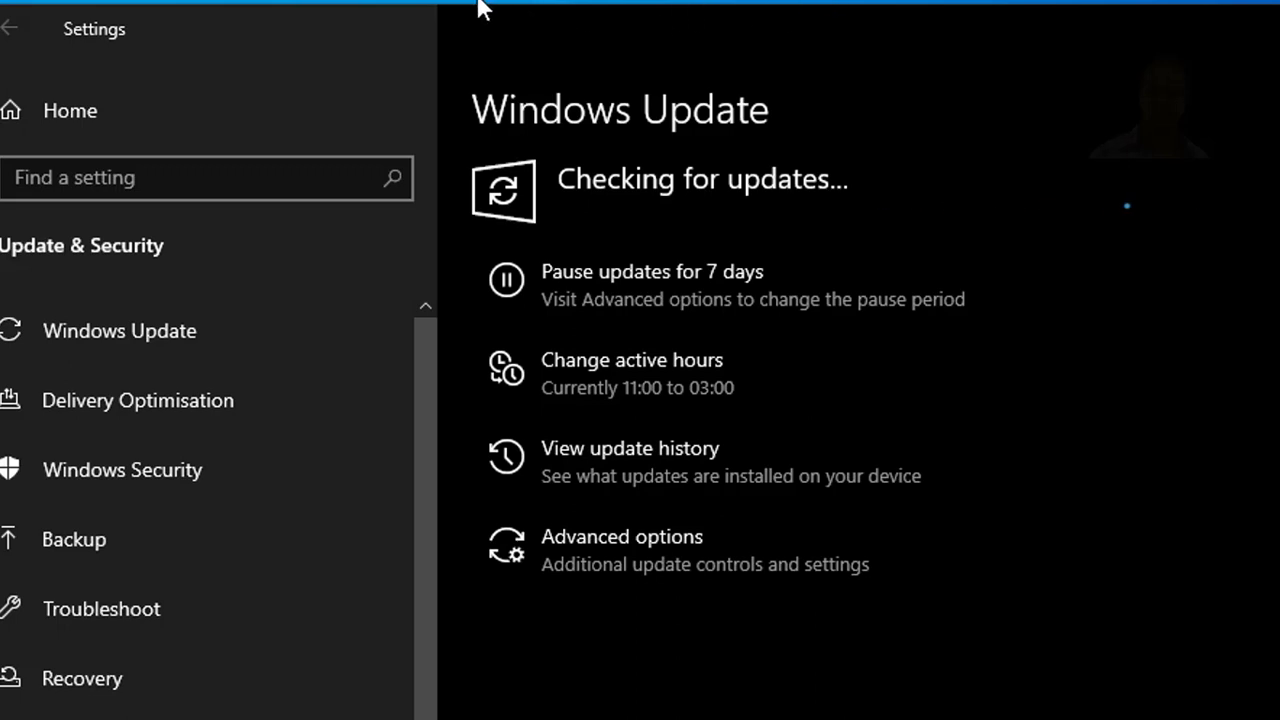
# Step: Switch to Windows Update in Settings, open the optional updates, and select the 2023-01 Cumulative Update Preview (KB5019275)
pyautogui.click(433, 25)
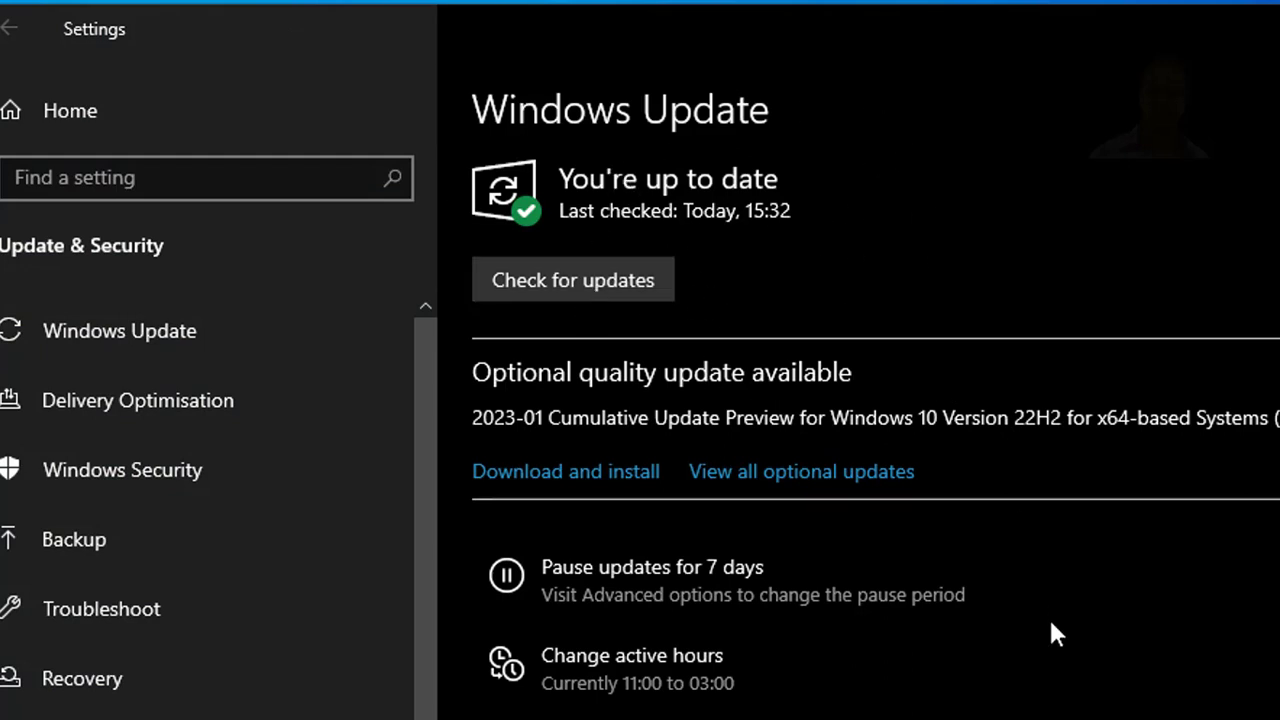
pyautogui.click(846, 478)
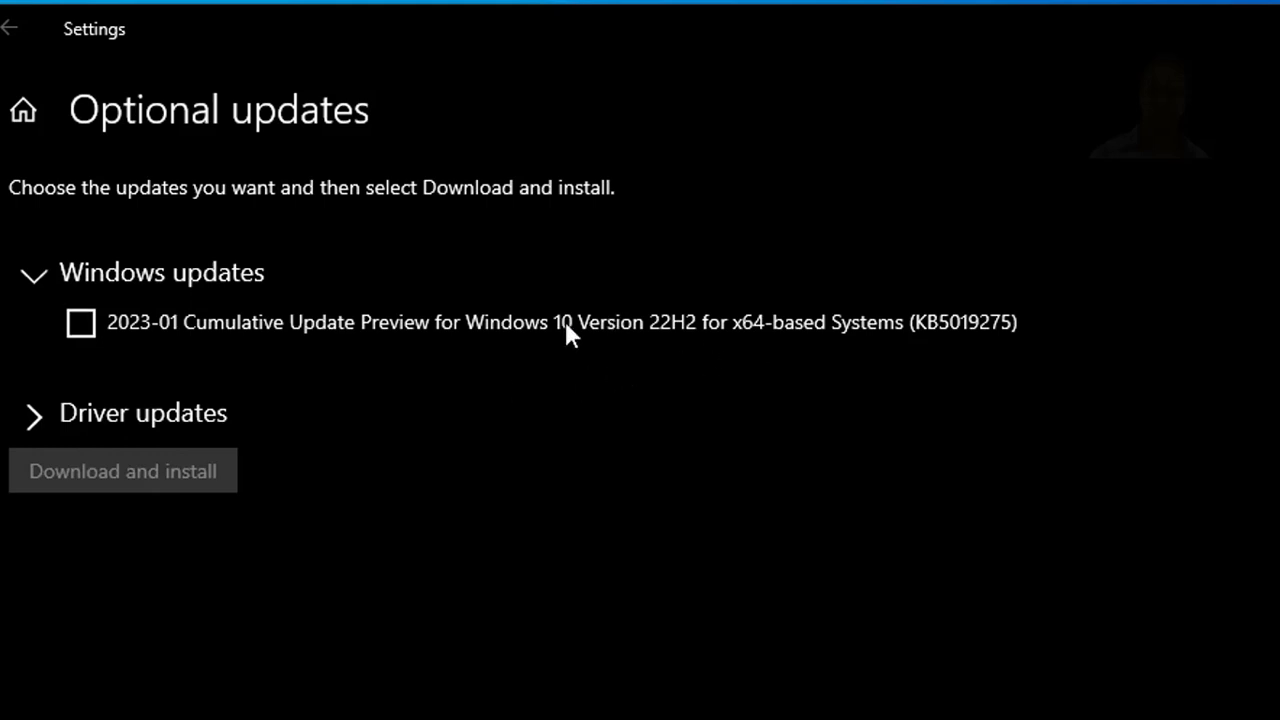
pyautogui.click(83, 323)
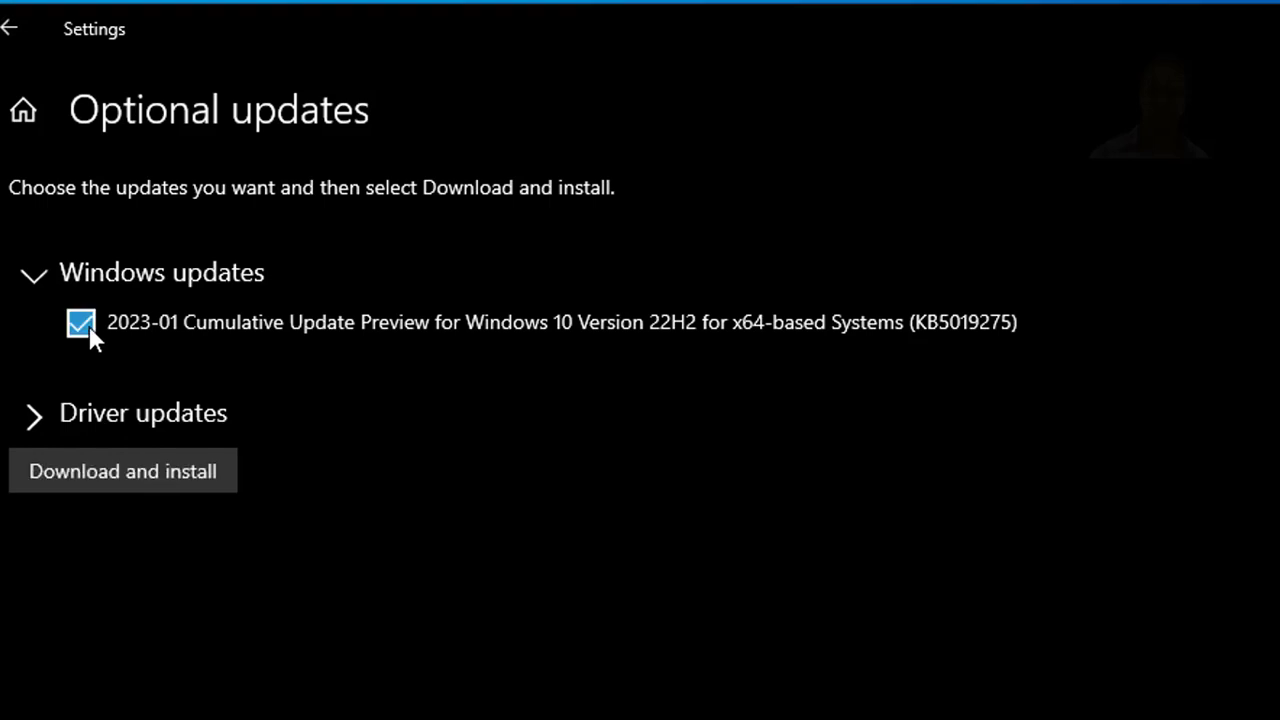
# Step: Select both Intel driver updates under the driver updates, and start downloading and installing all chosen updates
pyautogui.click(34, 418)
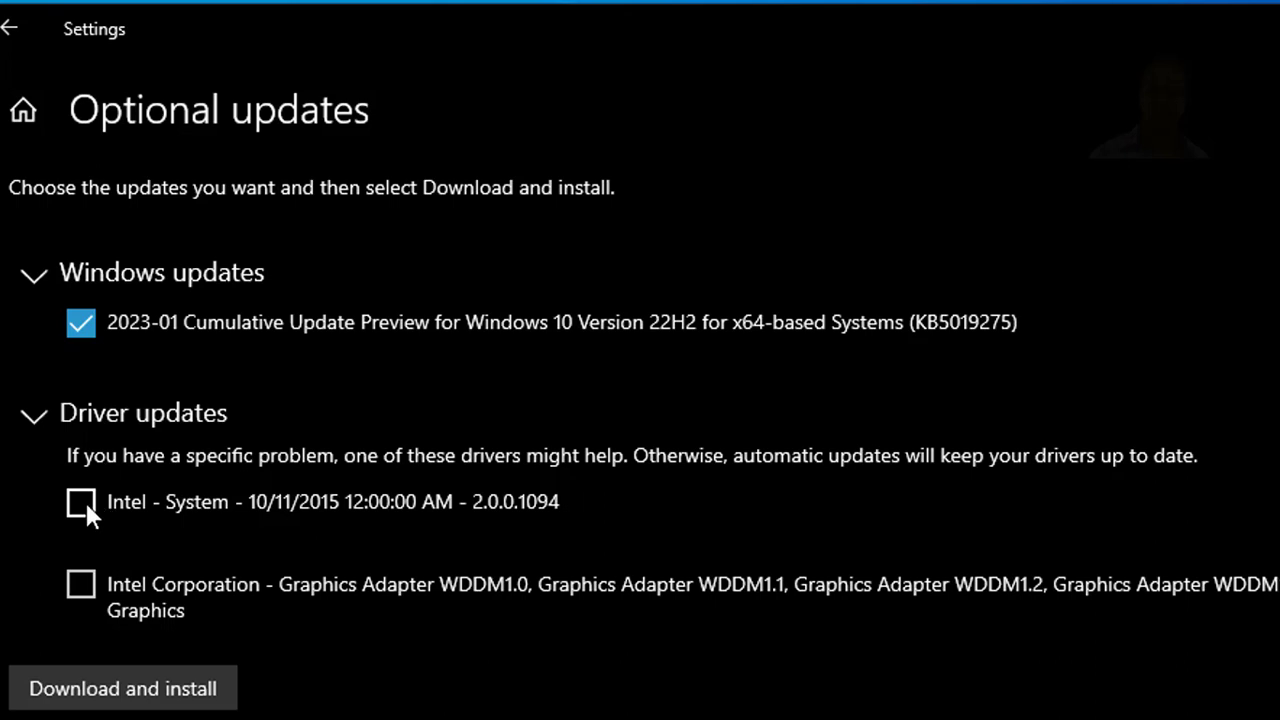
pyautogui.click(84, 586)
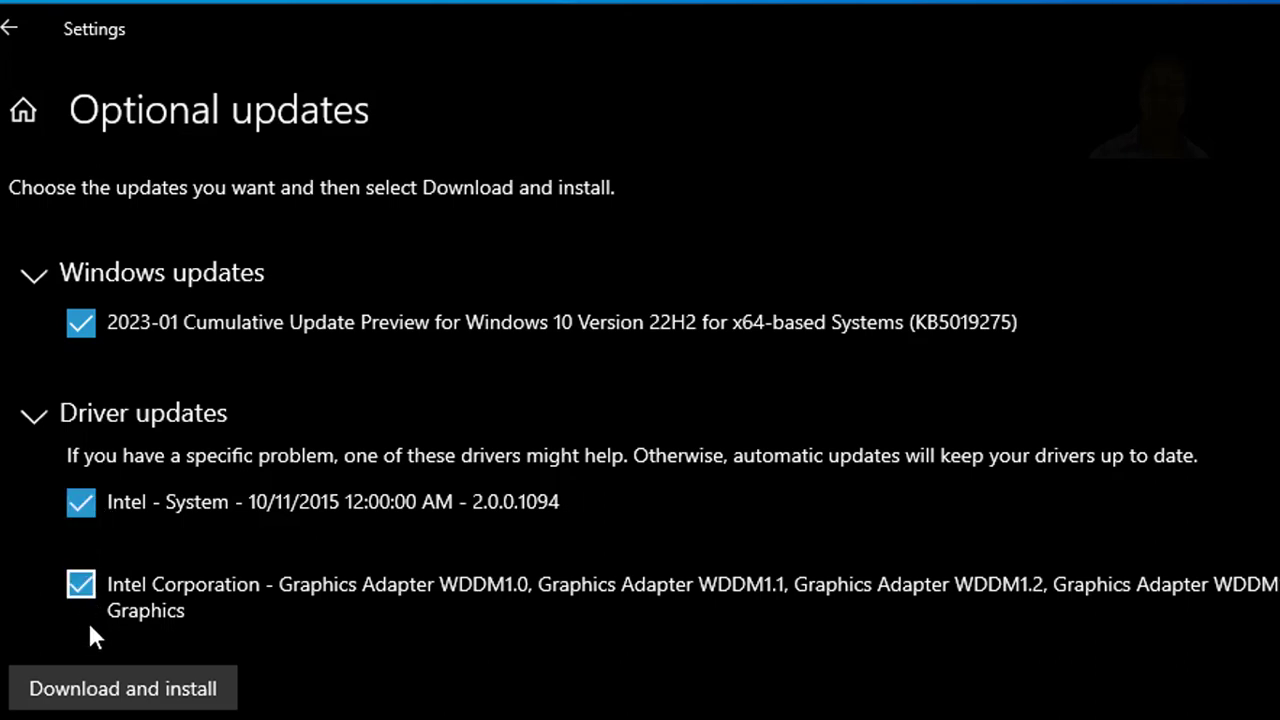
pyautogui.click(131, 701)
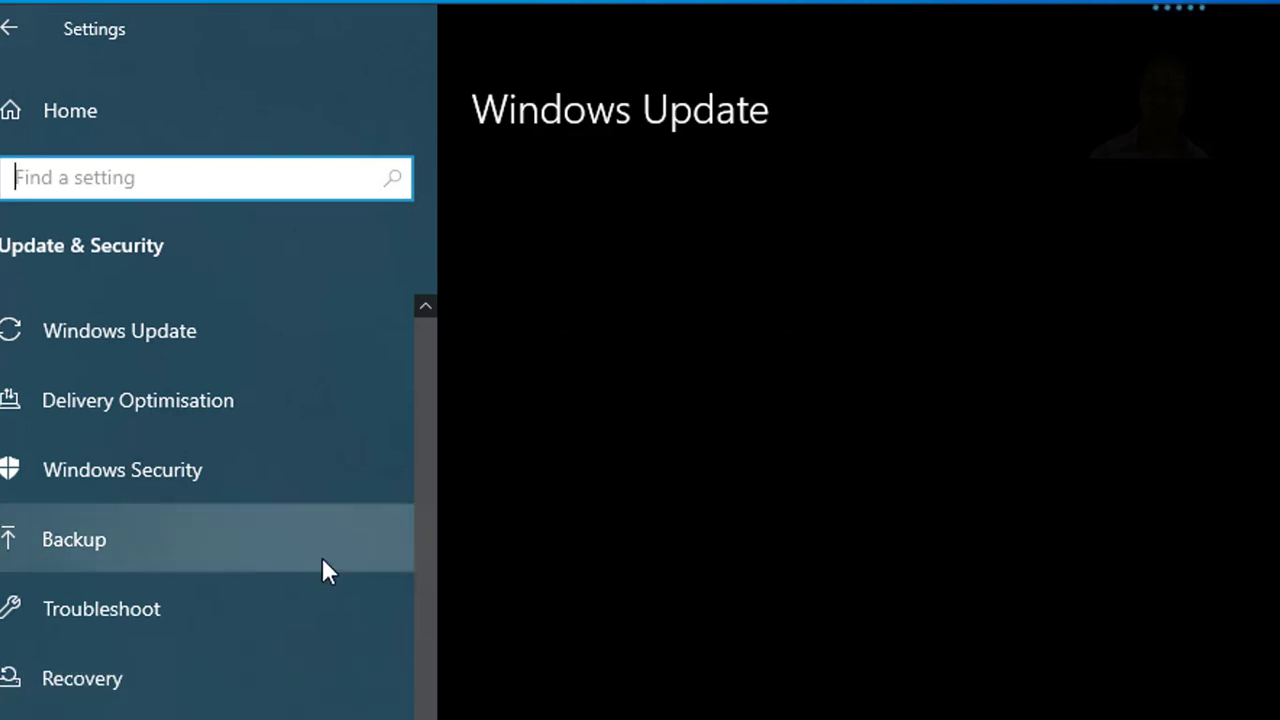
pyautogui.click(474, 3)
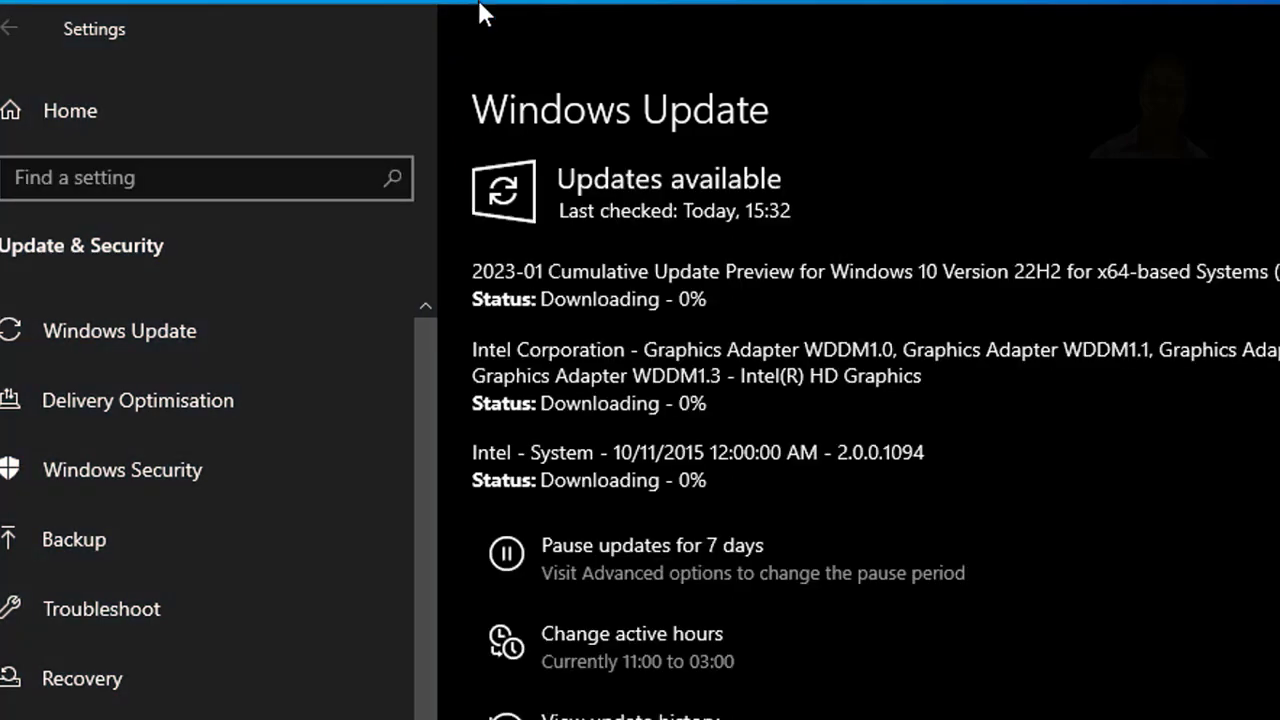